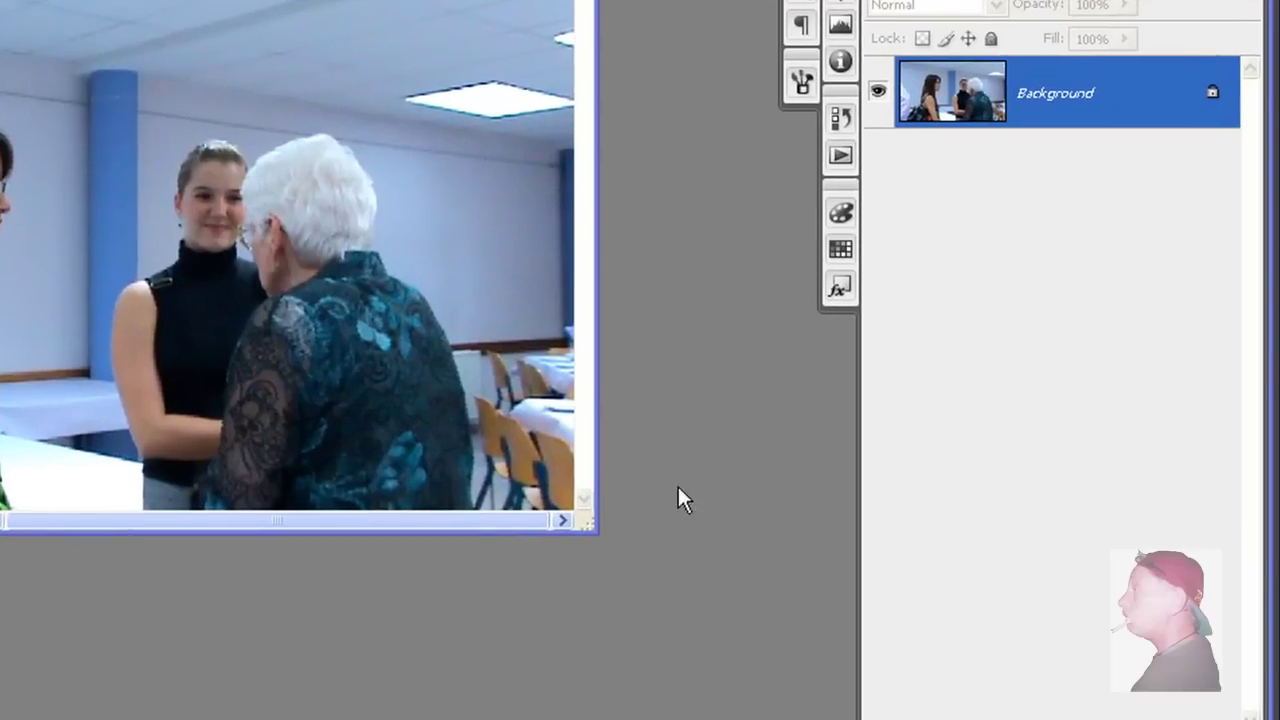
# Convert the photo's locked Background layer into an editable layer named Layer 0
pyautogui.click(1062, 90)
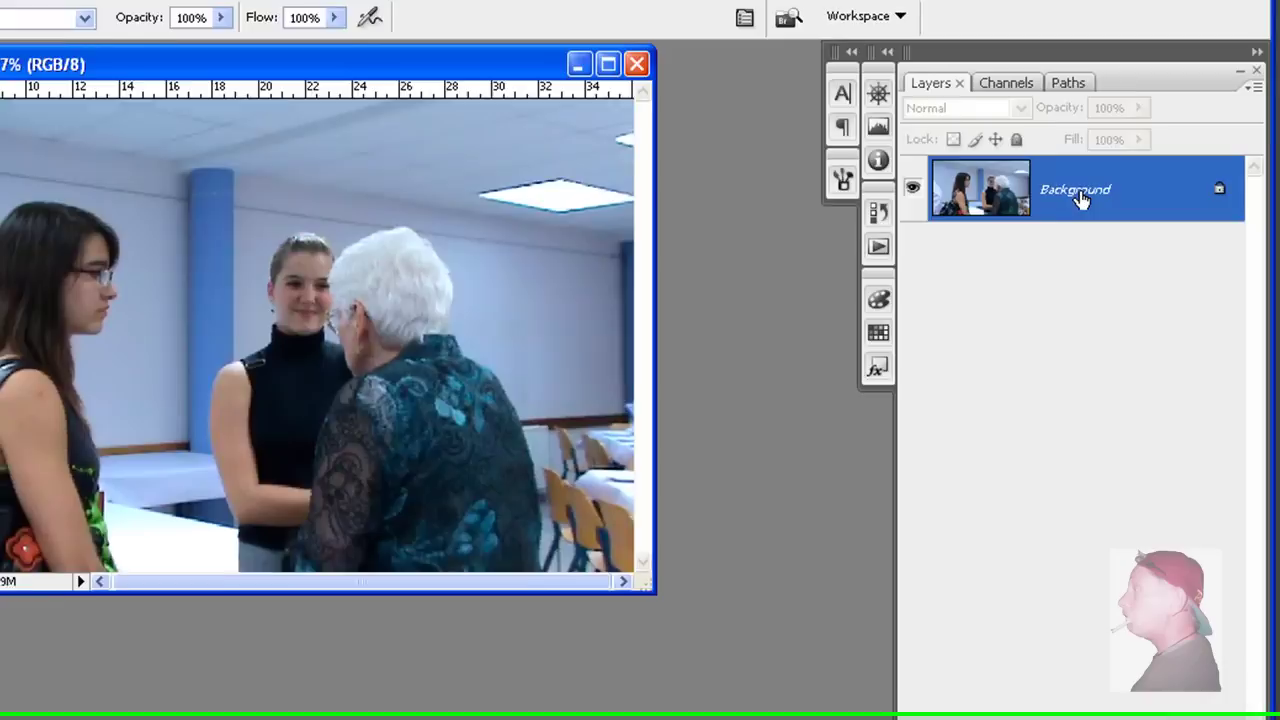
pyautogui.doubleClick(1062, 93)
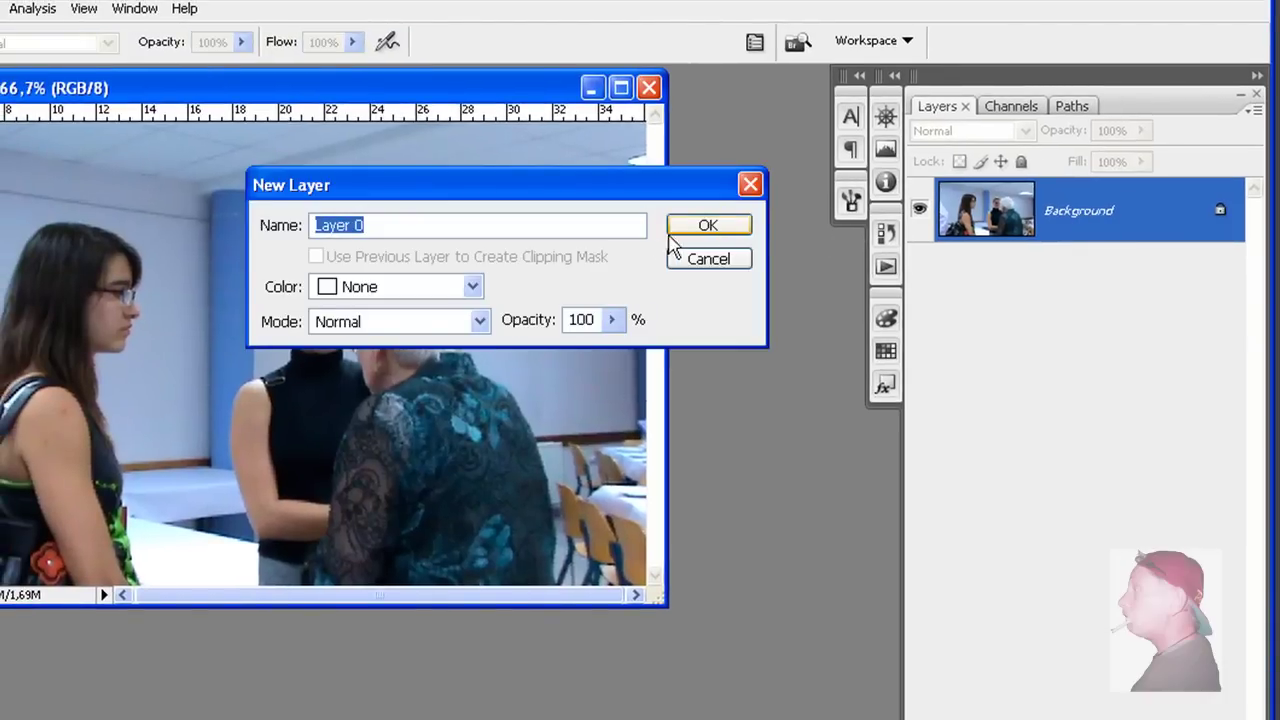
pyautogui.click(728, 229)
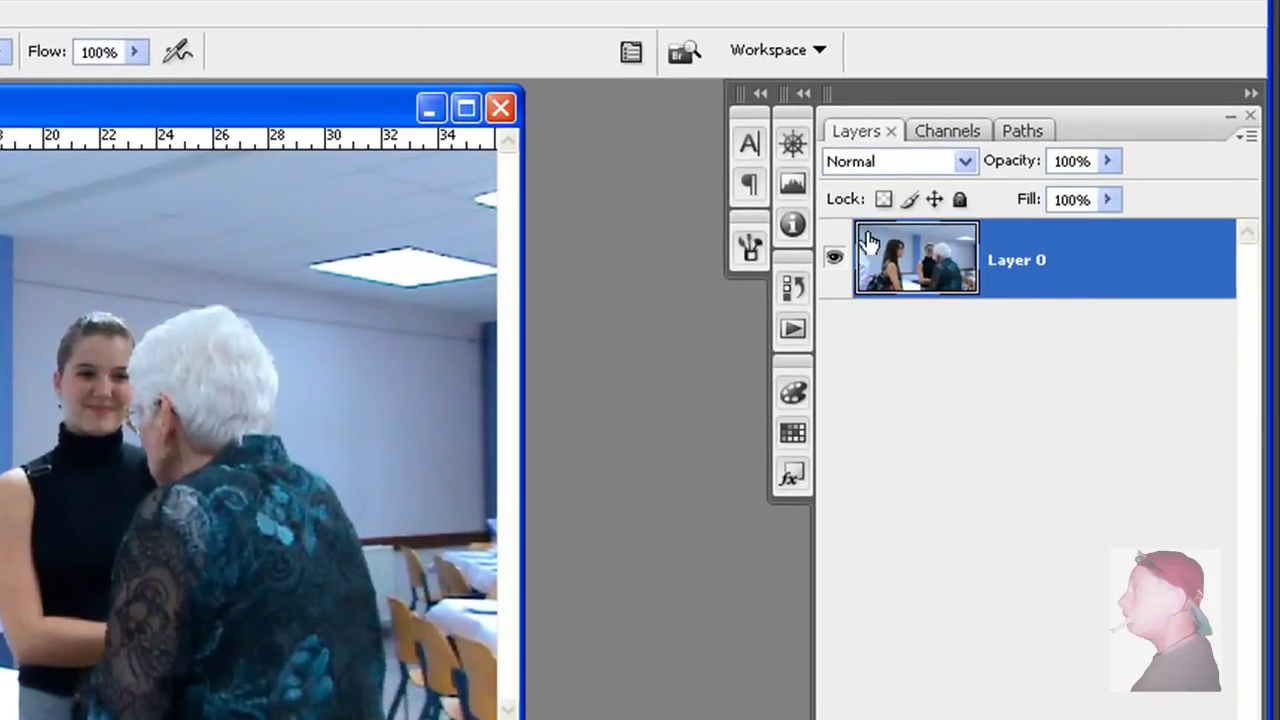
# Duplicate the Blue channel as 'Blue copy' and show only that grayscale copy
pyautogui.click(968, 133)
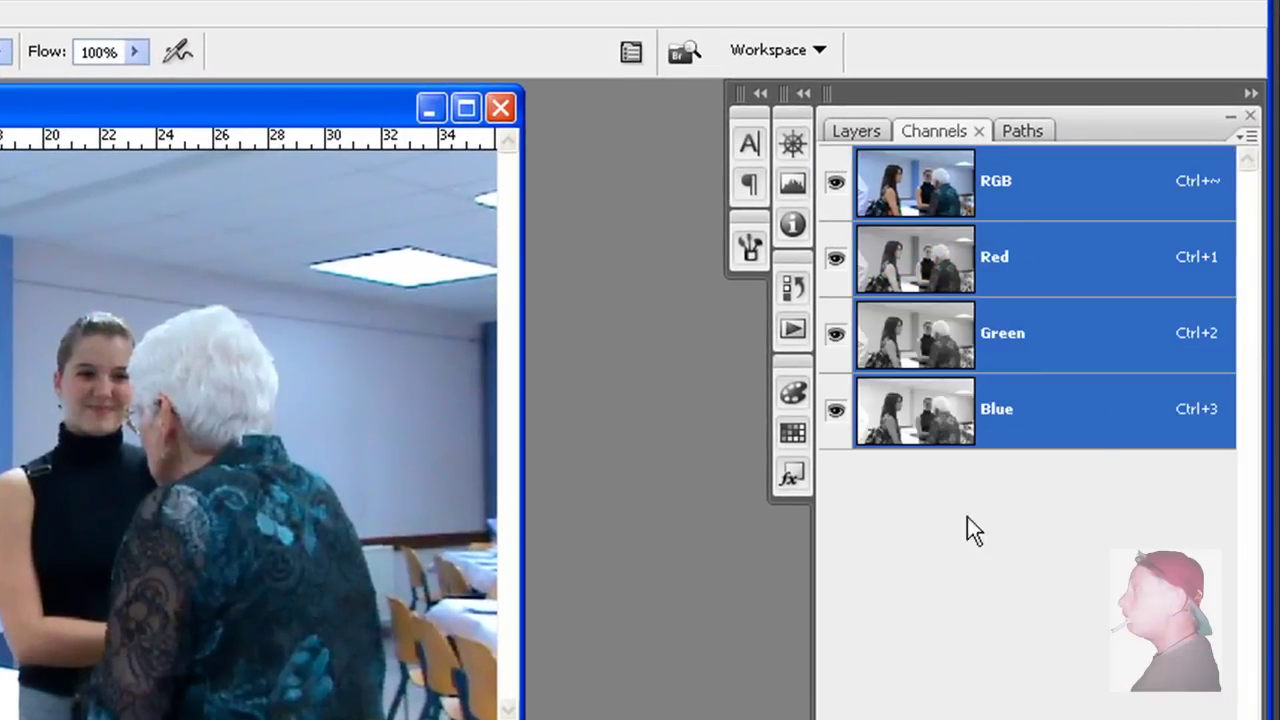
pyautogui.click(1027, 416)
pyautogui.rightClick(1027, 416)
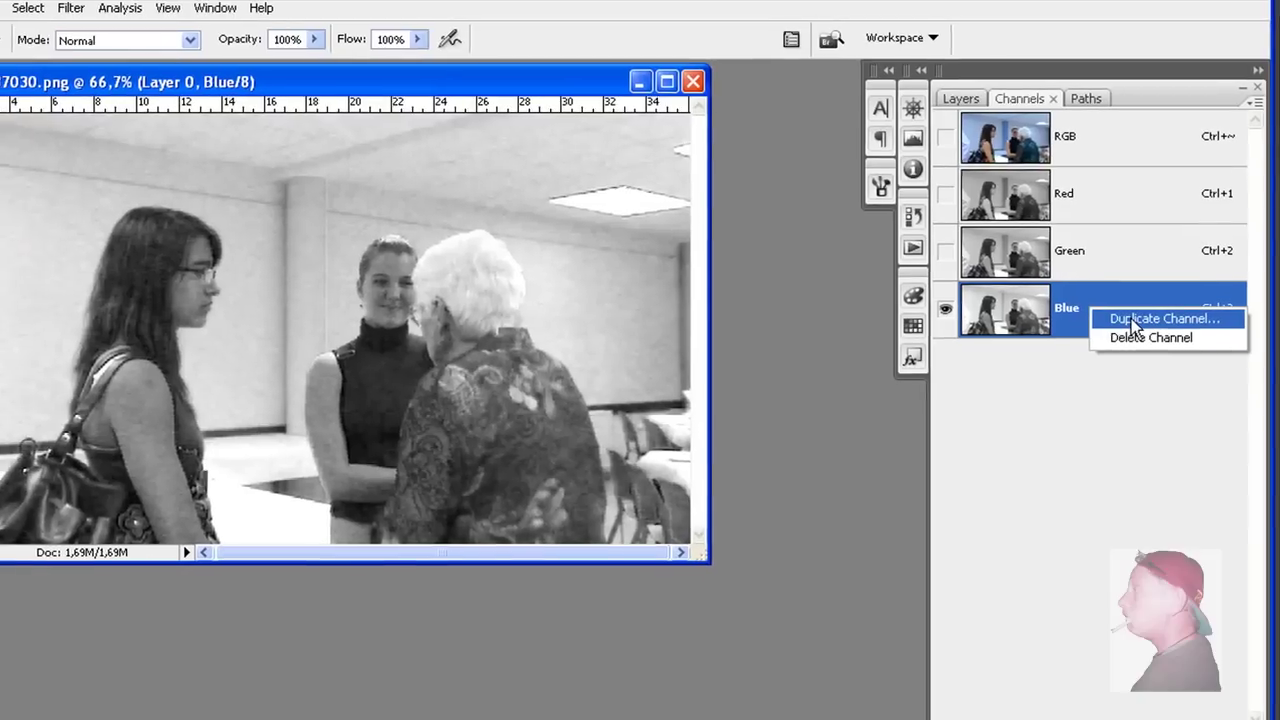
pyautogui.click(1135, 320)
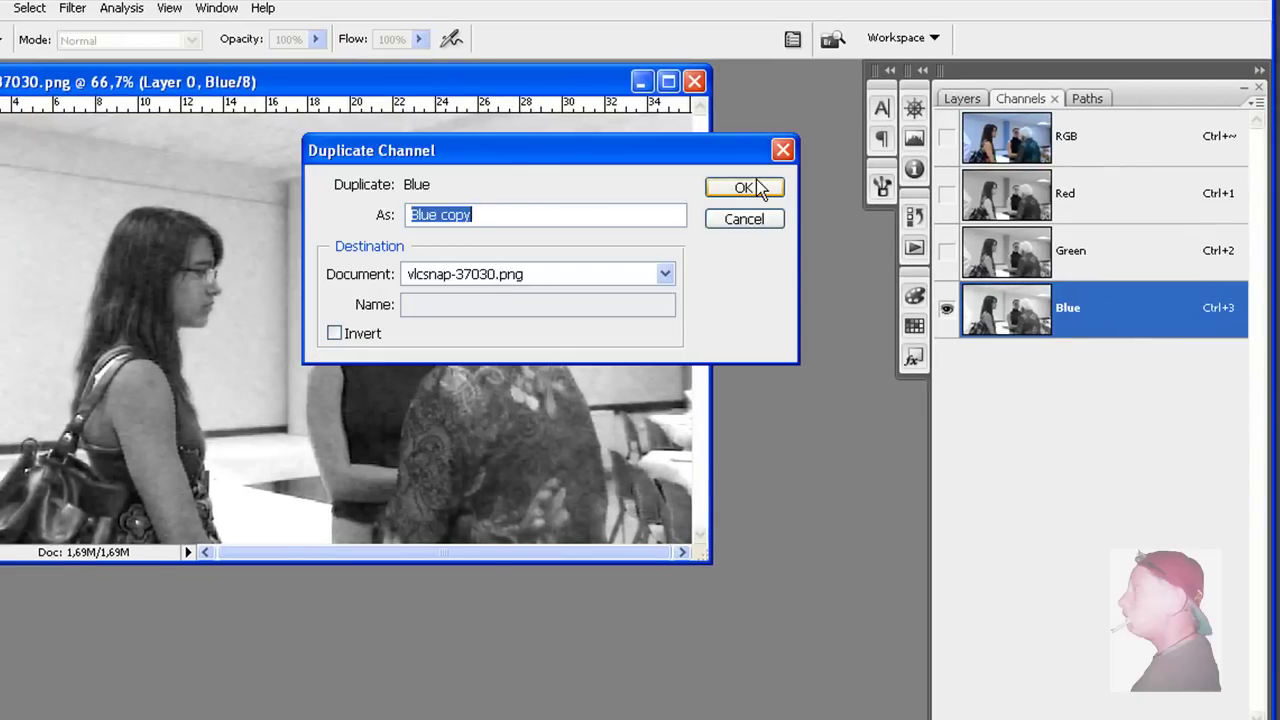
pyautogui.click(744, 188)
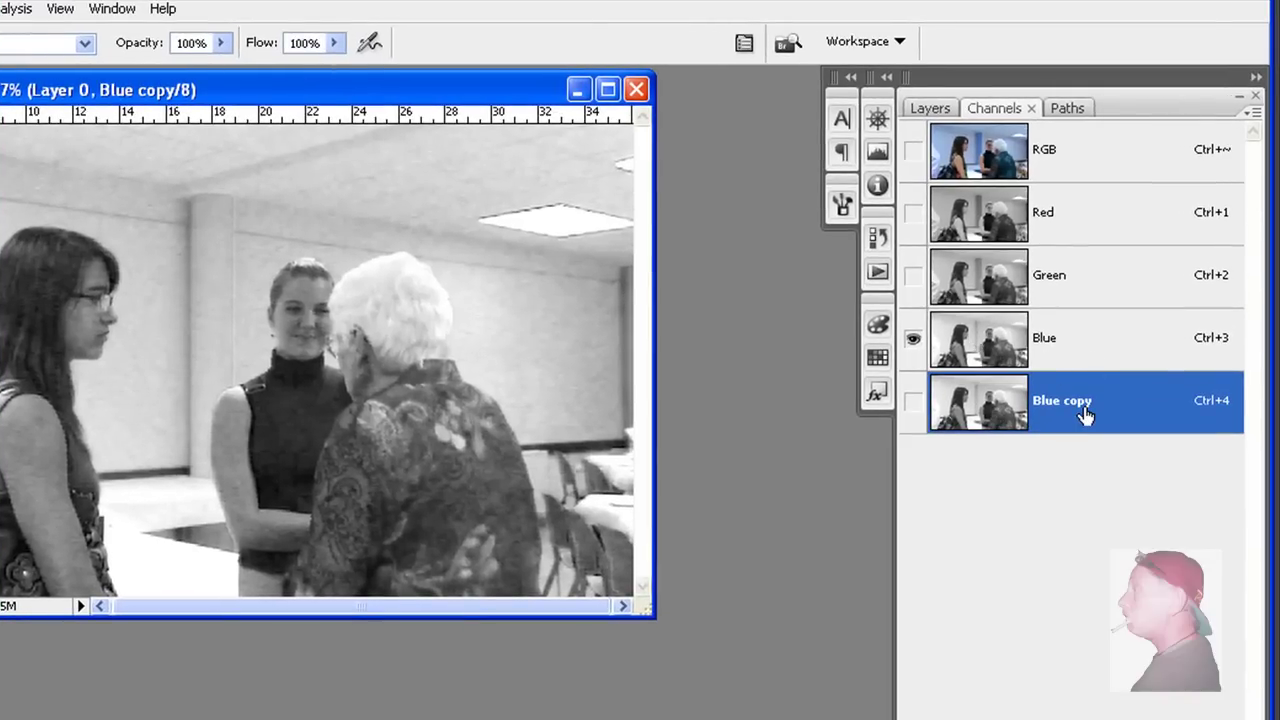
pyautogui.click(913, 401)
pyautogui.click(913, 343)
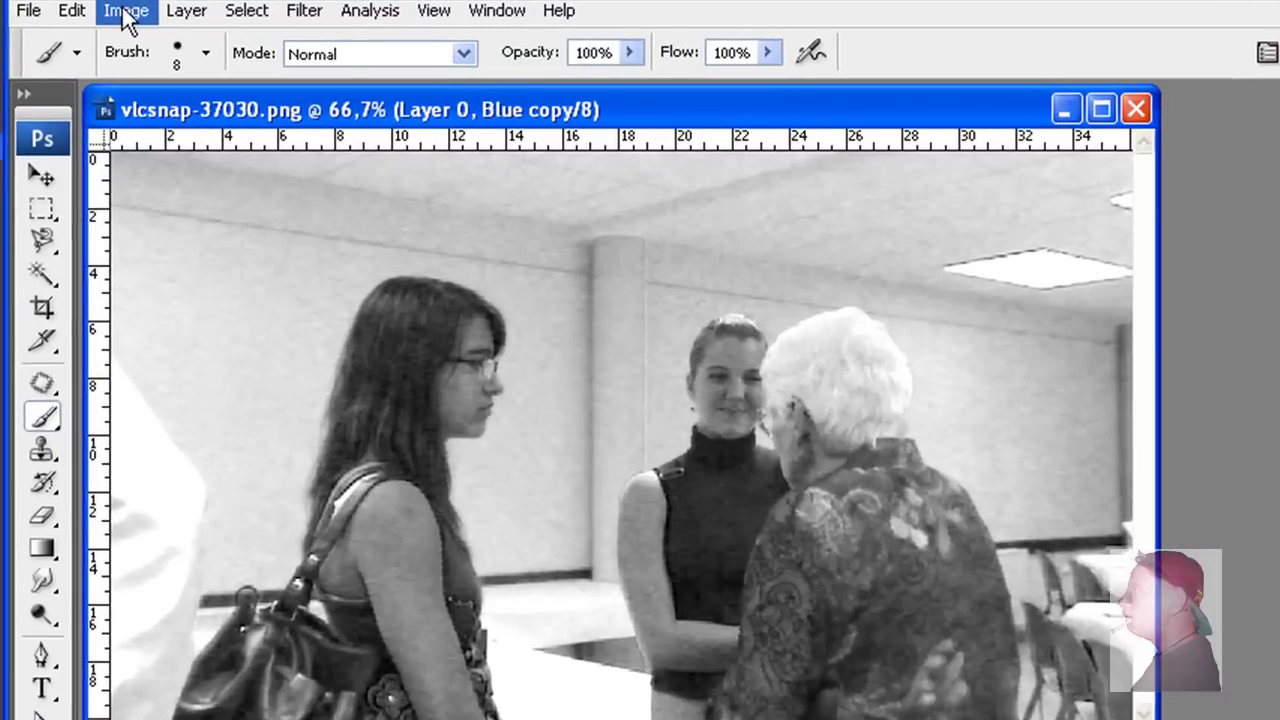
# Set Levels on Blue copy to black input 138 and midtone 9,99
pyautogui.click(126, 12)
pyautogui.moveTo(164, 82)
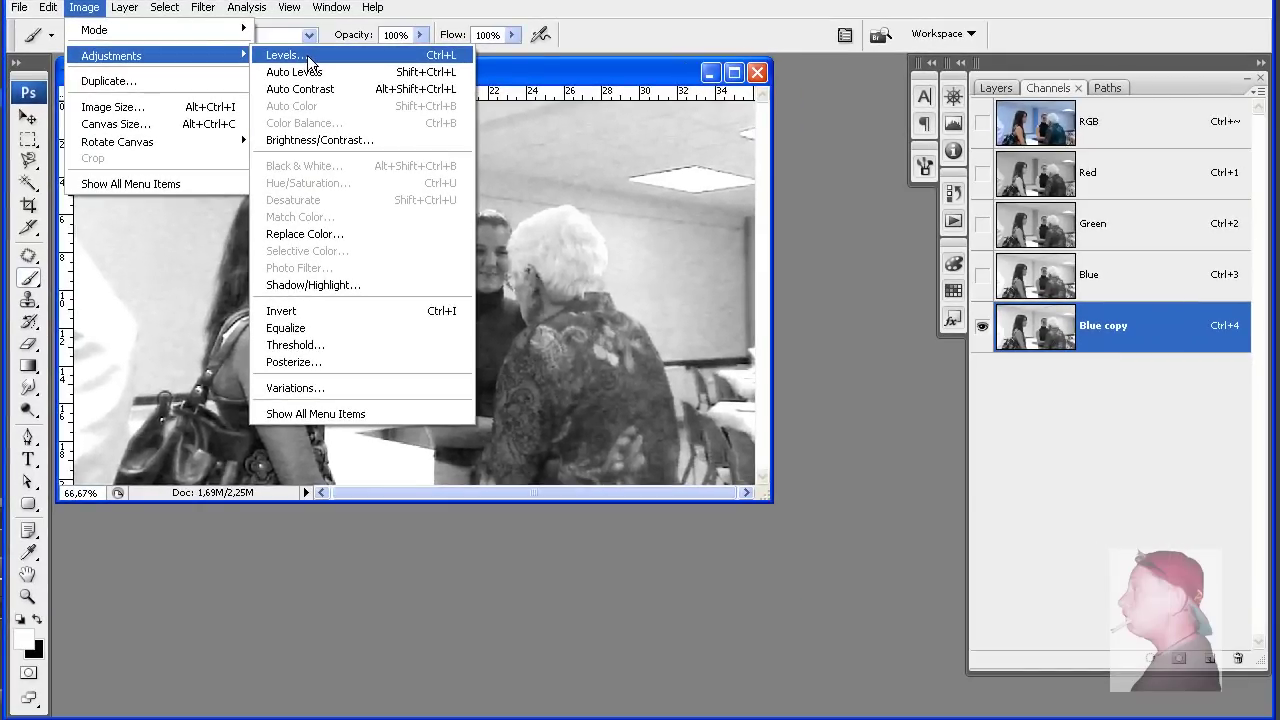
pyautogui.click(285, 55)
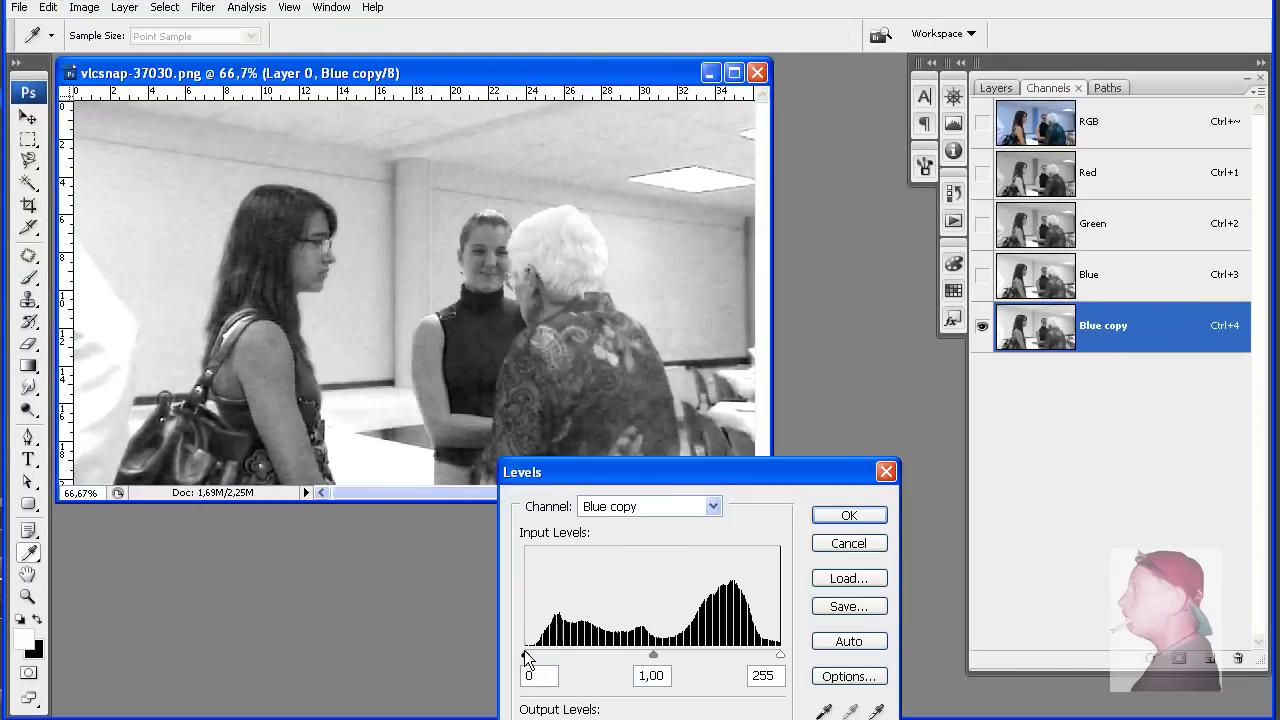
pyautogui.moveTo(525, 652); pyautogui.dragTo(634, 656)
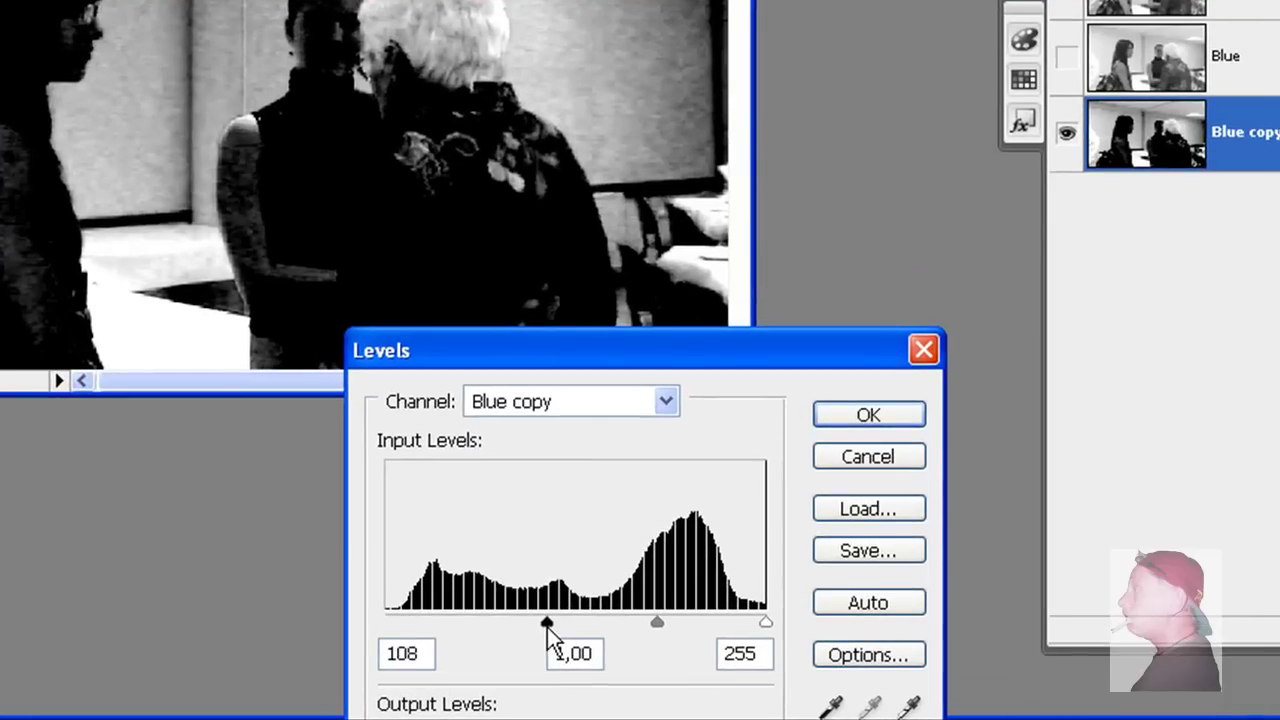
pyautogui.moveTo(552, 636); pyautogui.dragTo(592, 630)
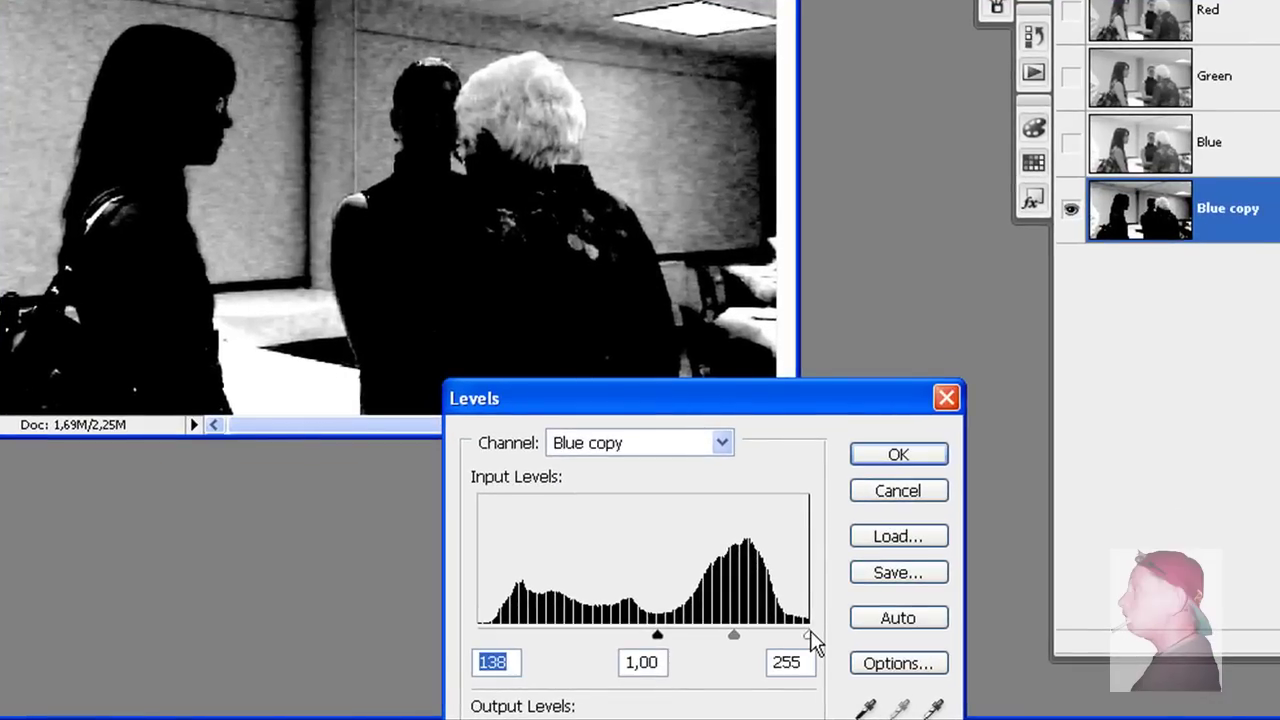
pyautogui.moveTo(735, 636); pyautogui.dragTo(651, 642)
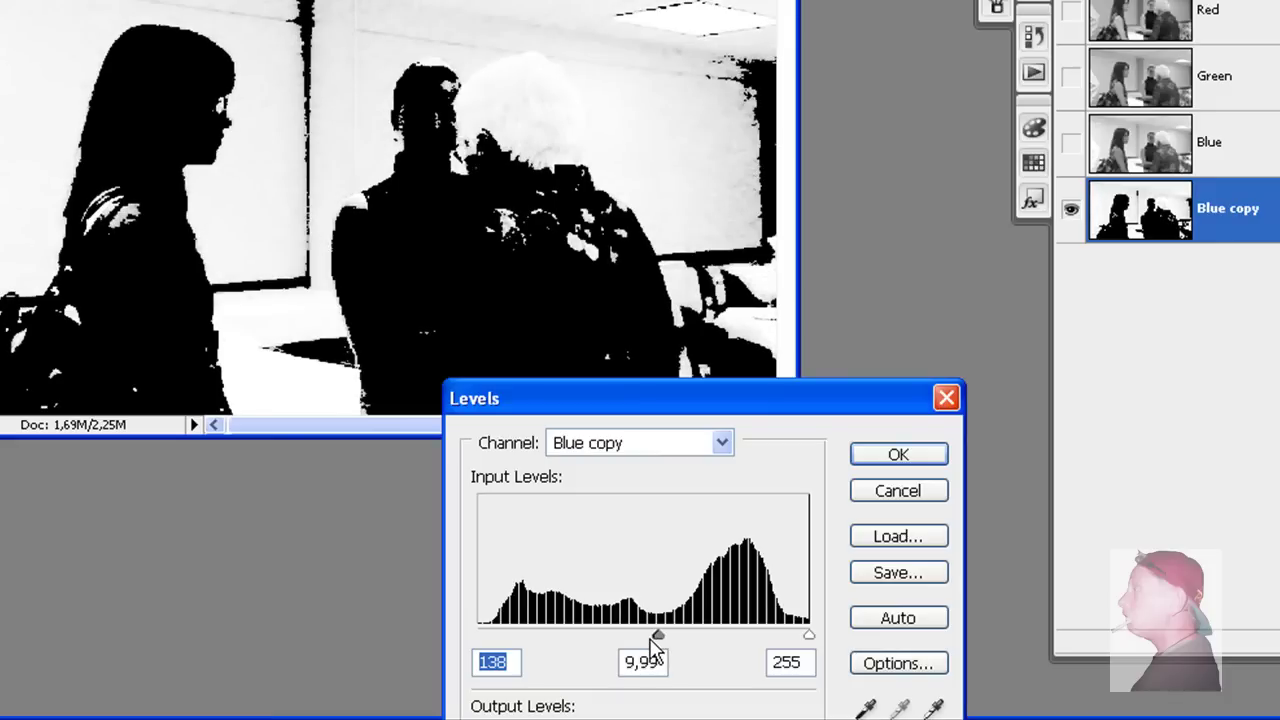
pyautogui.press('Tab')
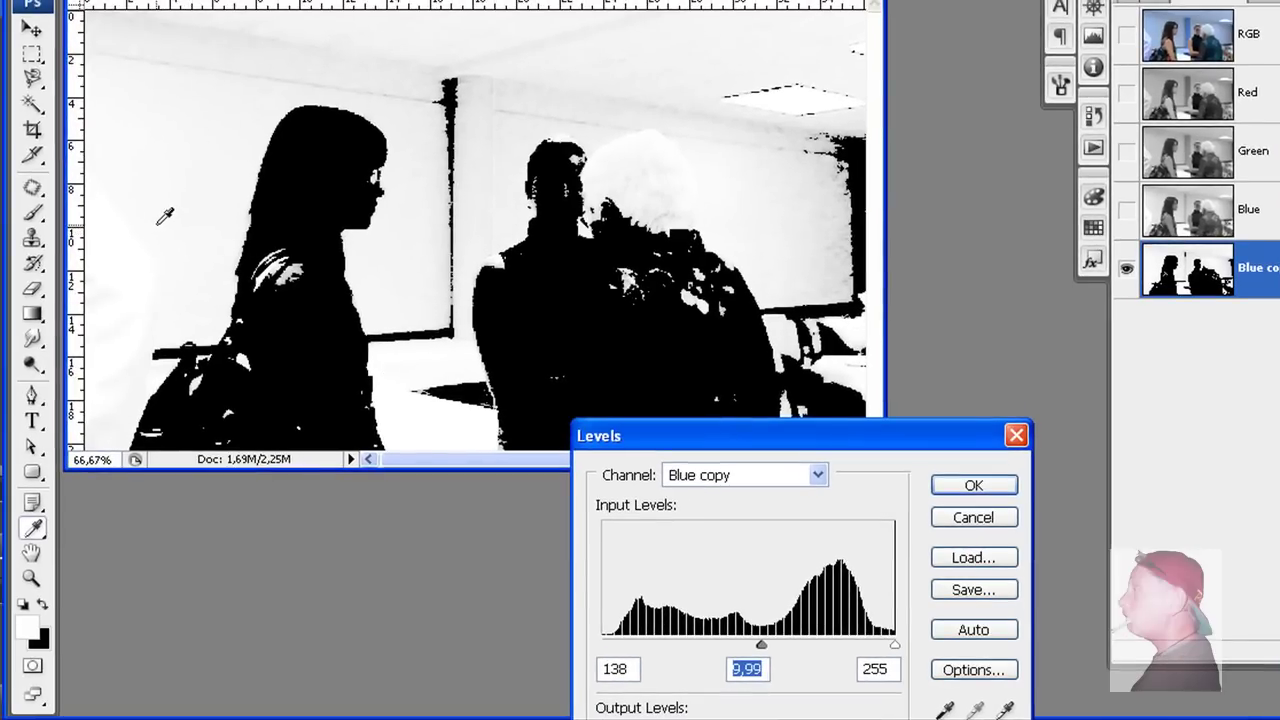
# Apply the Levels, then paint the girl's shoulder patch black with a 34 px brush
pyautogui.click(1010, 488)
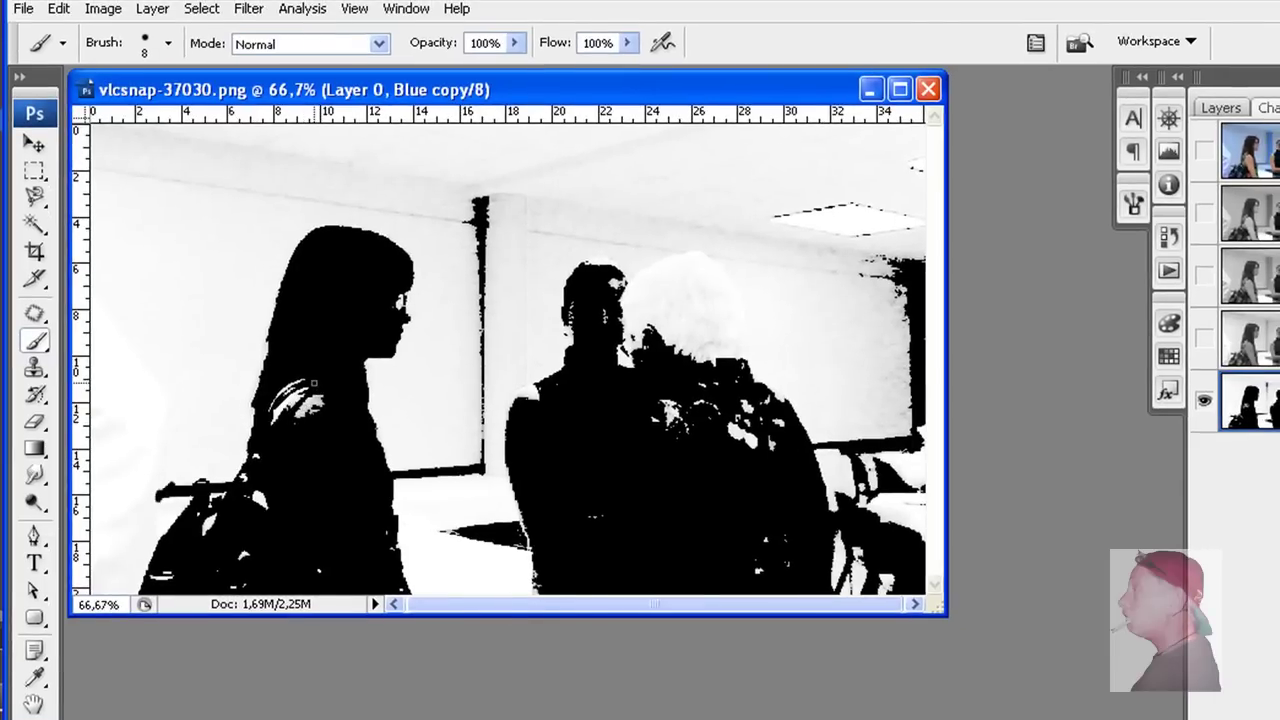
pyautogui.rightClick(313, 383)
pyautogui.moveTo(350, 432); pyautogui.dragTo(390, 434)
pyautogui.click(300, 390)
pyautogui.moveTo(300, 390); pyautogui.dragTo(286, 400)
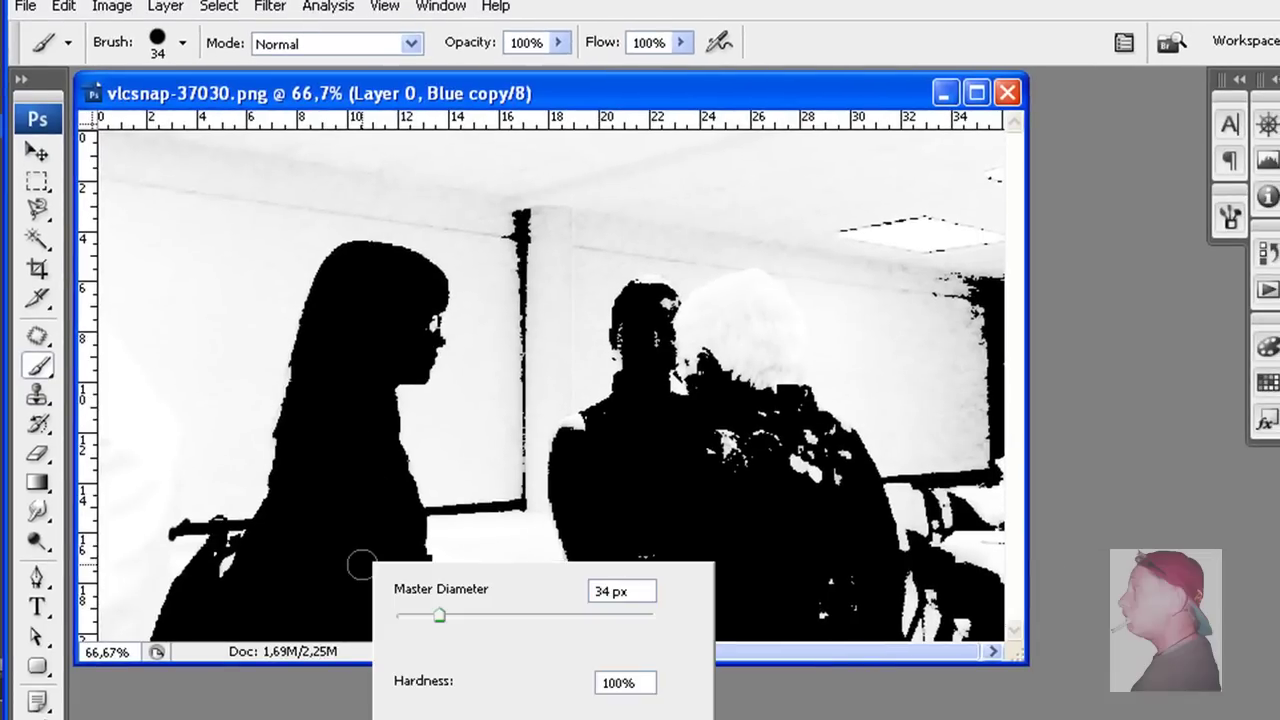
# With a 12 px brush, blacken the glasses outline and whiten the black wall bar's left end
pyautogui.rightClick(370, 560)
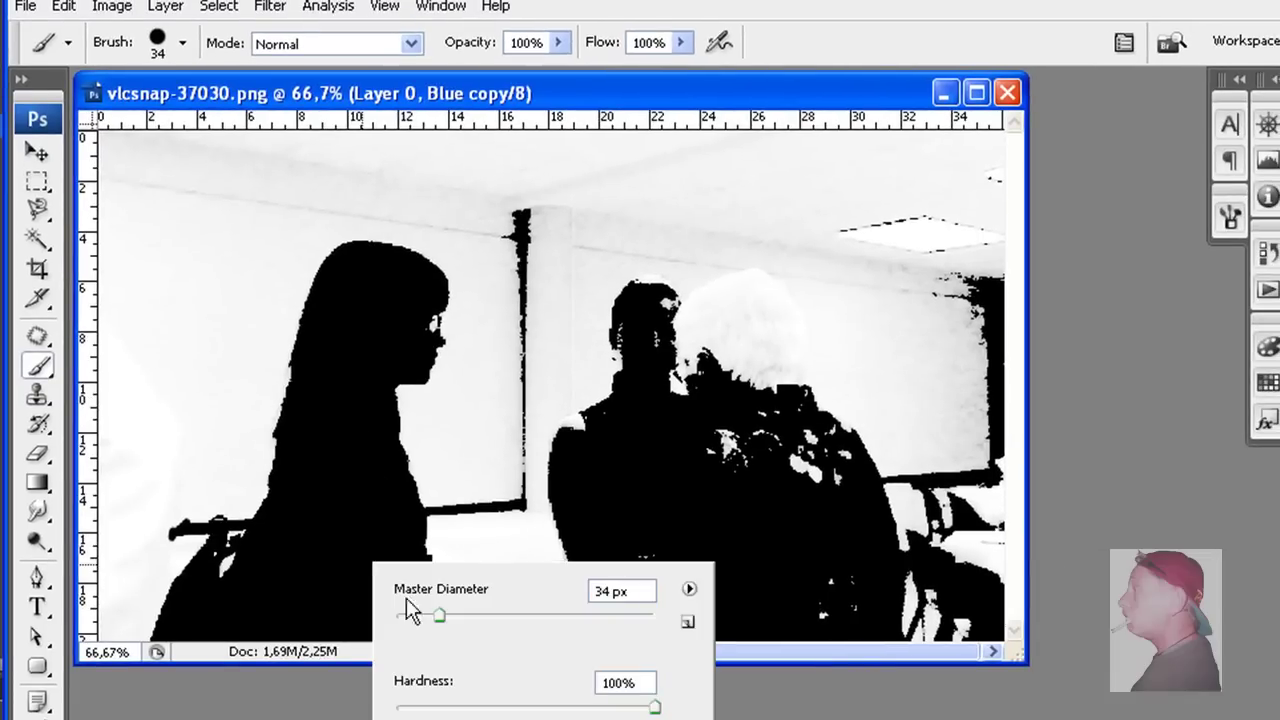
pyautogui.moveTo(439, 615); pyautogui.dragTo(411, 616)
pyautogui.click(425, 319)
pyautogui.moveTo(427, 331); pyautogui.dragTo(434, 312)
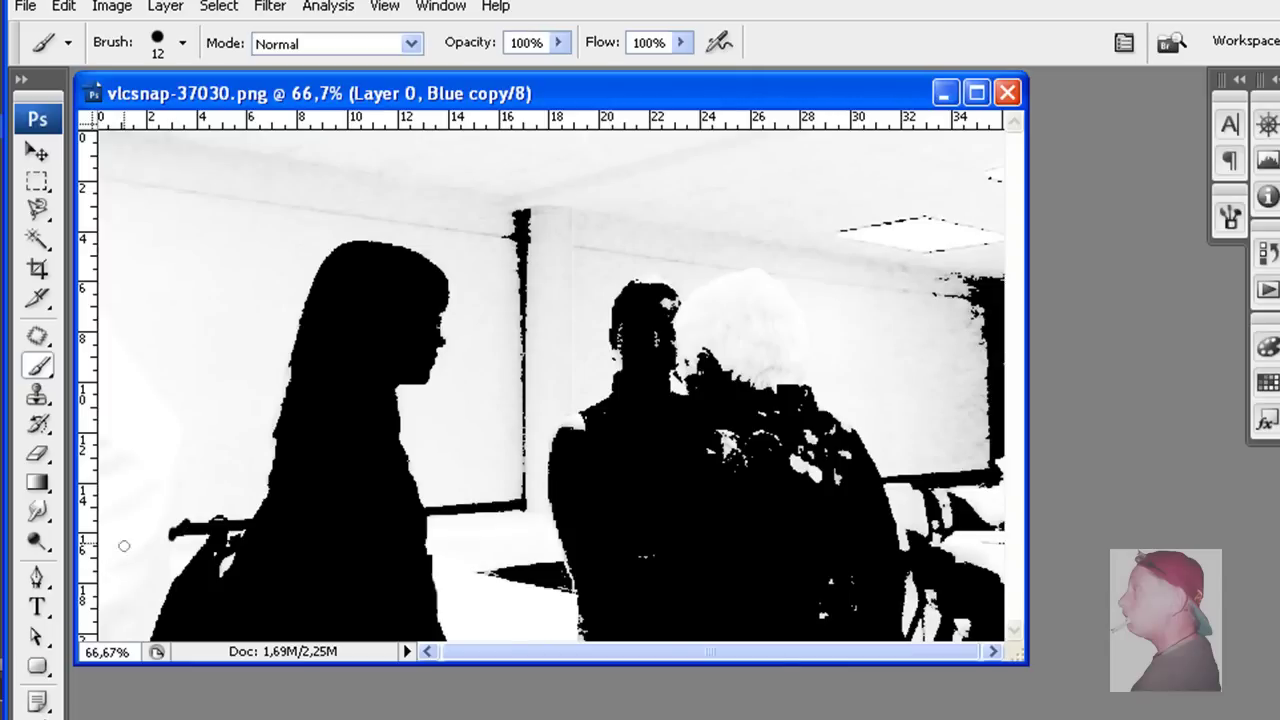
pyautogui.moveTo(168, 523); pyautogui.dragTo(170, 533)
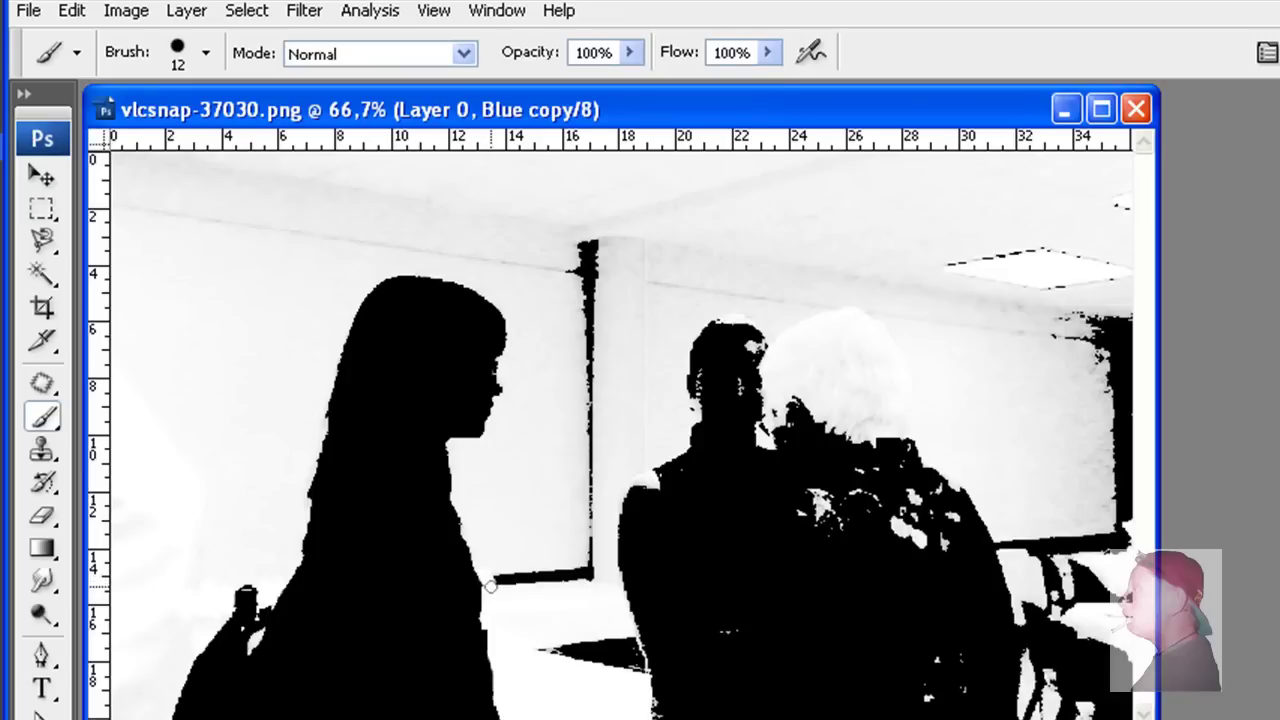
pyautogui.moveTo(493, 575)
pyautogui.mouseDown()
pyautogui.moveTo(585, 565)
pyautogui.moveTo(590, 585)
pyautogui.mouseUp()
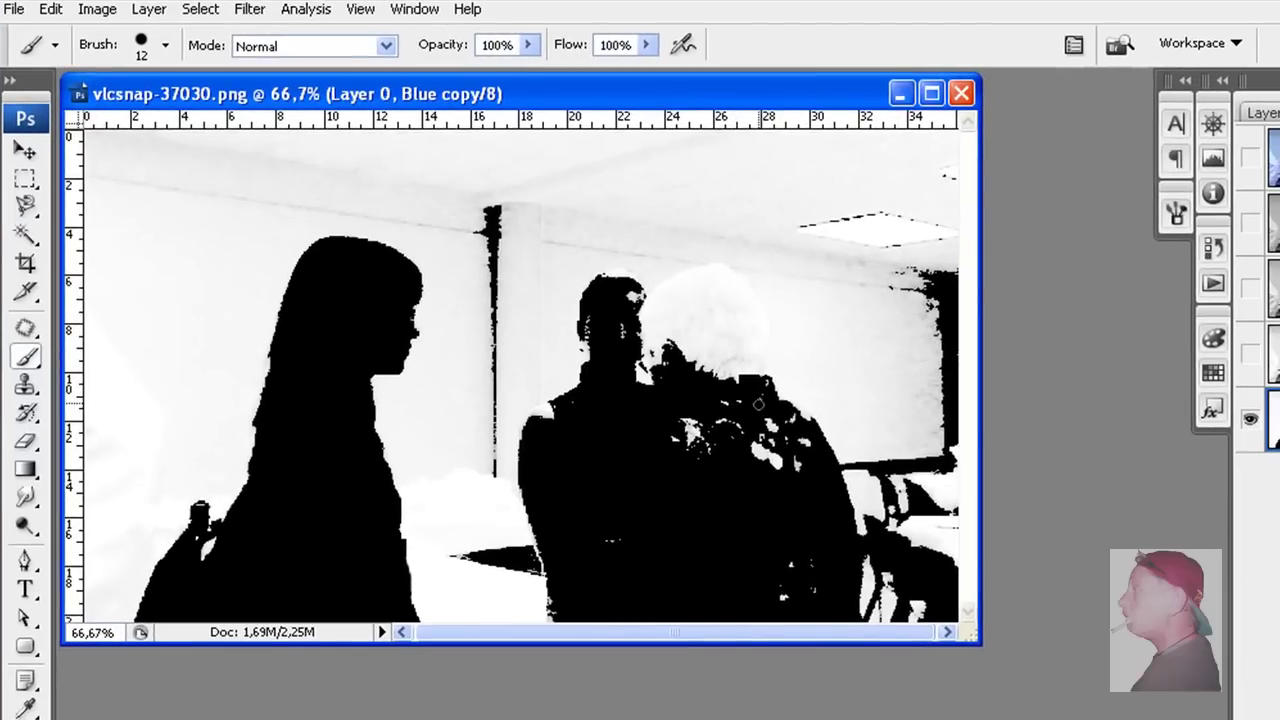
# Paint the right-hand figures out in white with a 182 px brush
pyautogui.rightClick(773, 357)
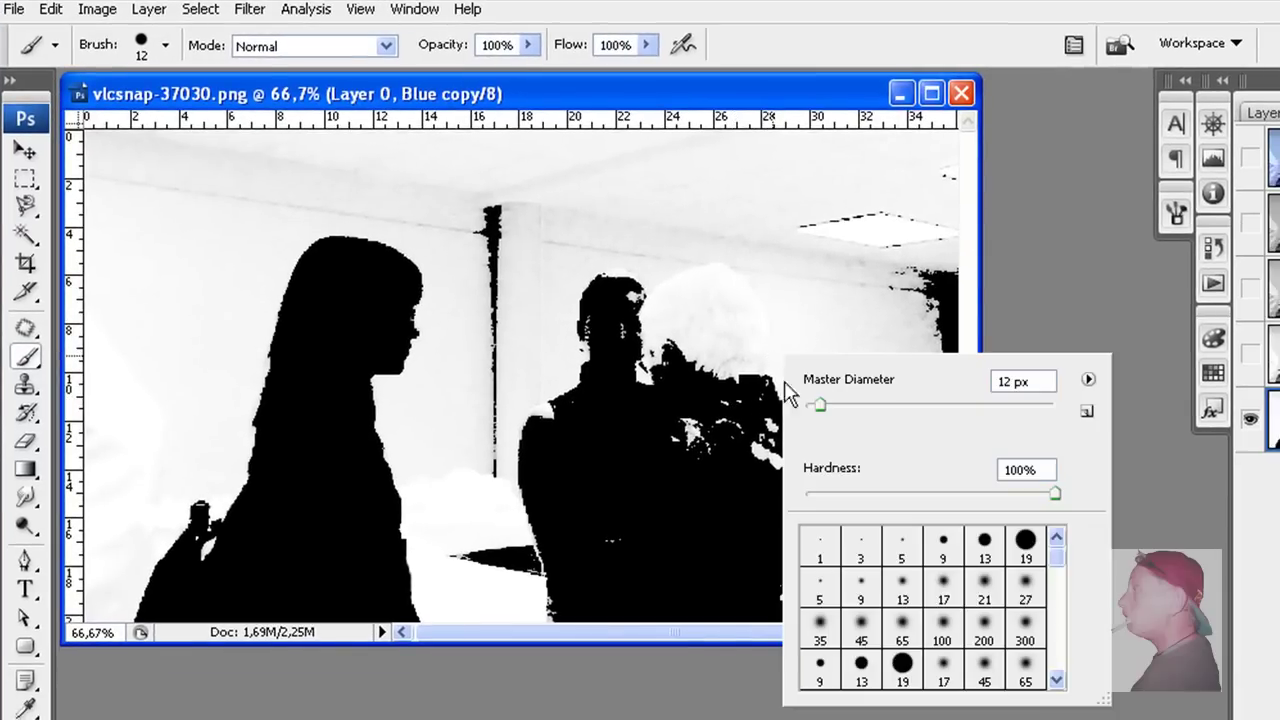
pyautogui.moveTo(820, 404); pyautogui.dragTo(982, 404)
pyautogui.press('Return')
pyautogui.moveTo(781, 327)
pyautogui.mouseDown()
pyautogui.moveTo(671, 394)
pyautogui.moveTo(771, 337)
pyautogui.moveTo(834, 486)
pyautogui.moveTo(900, 572)
pyautogui.moveTo(929, 129)
pyautogui.moveTo(766, 157)
pyautogui.mouseUp()
pyautogui.moveTo(879, 354)
pyautogui.mouseDown()
pyautogui.moveTo(629, 157)
pyautogui.moveTo(623, 551)
pyautogui.moveTo(828, 658)
pyautogui.moveTo(543, 534)
pyautogui.moveTo(543, 471)
pyautogui.moveTo(565, 452)
pyautogui.moveTo(606, 249)
pyautogui.moveTo(545, 180)
pyautogui.moveTo(500, 150)
pyautogui.moveTo(375, 150)
pyautogui.moveTo(291, 132)
pyautogui.moveTo(157, 145)
pyautogui.moveTo(160, 251)
pyautogui.moveTo(209, 261)
pyautogui.moveTo(229, 229)
pyautogui.moveTo(201, 172)
pyautogui.mouseUp()
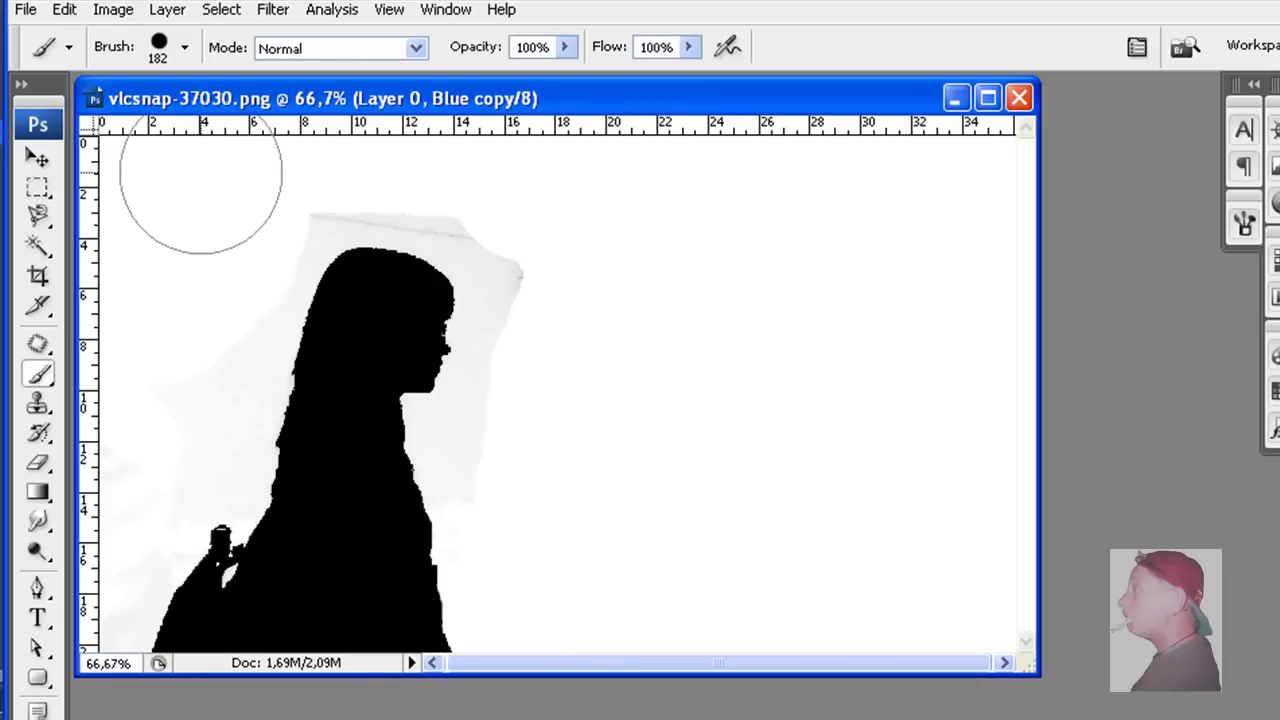
# Whiten the grey halo by the girl's hair and back with a 42 px brush, then swap colours
pyautogui.rightClick(201, 198)
pyautogui.moveTo(424, 226); pyautogui.dragTo(290, 226)
pyautogui.click(736, 246)
pyautogui.moveTo(597, 249)
pyautogui.mouseDown()
pyautogui.moveTo(514, 286)
pyautogui.moveTo(477, 234)
pyautogui.moveTo(323, 211)
pyautogui.mouseUp()
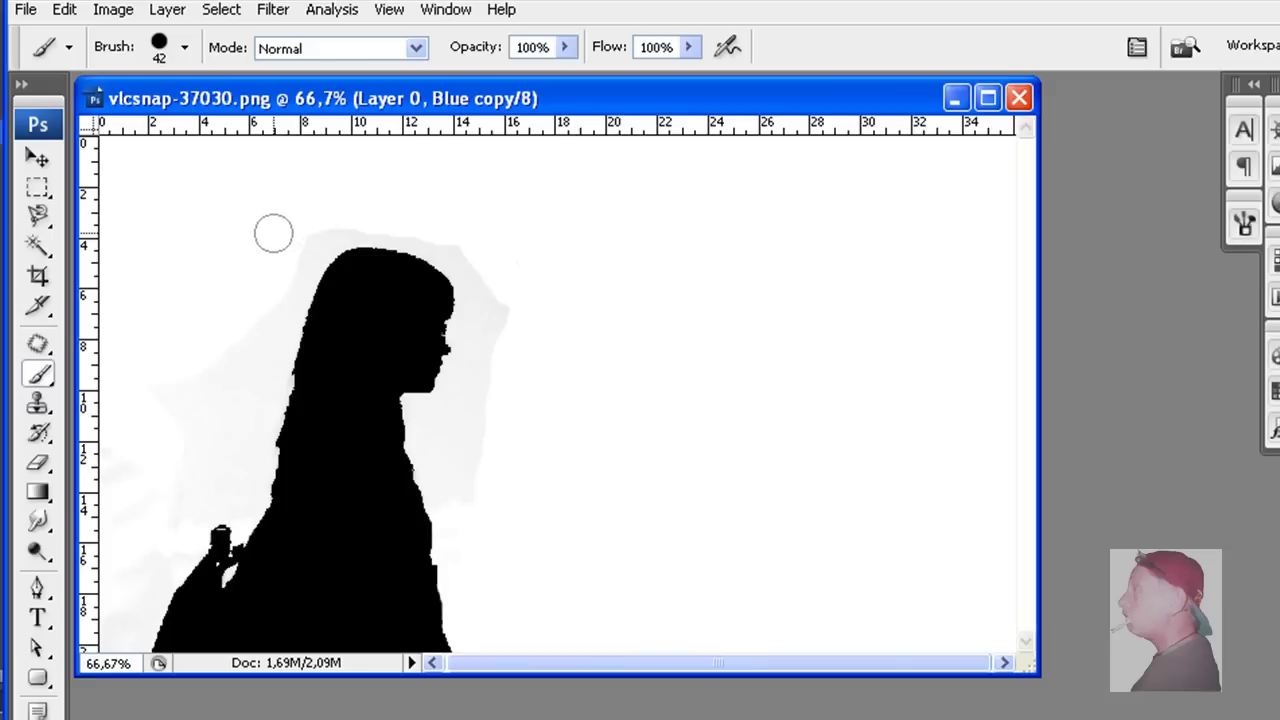
pyautogui.moveTo(525, 285)
pyautogui.mouseDown()
pyautogui.moveTo(511, 340)
pyautogui.moveTo(487, 262)
pyautogui.mouseUp()
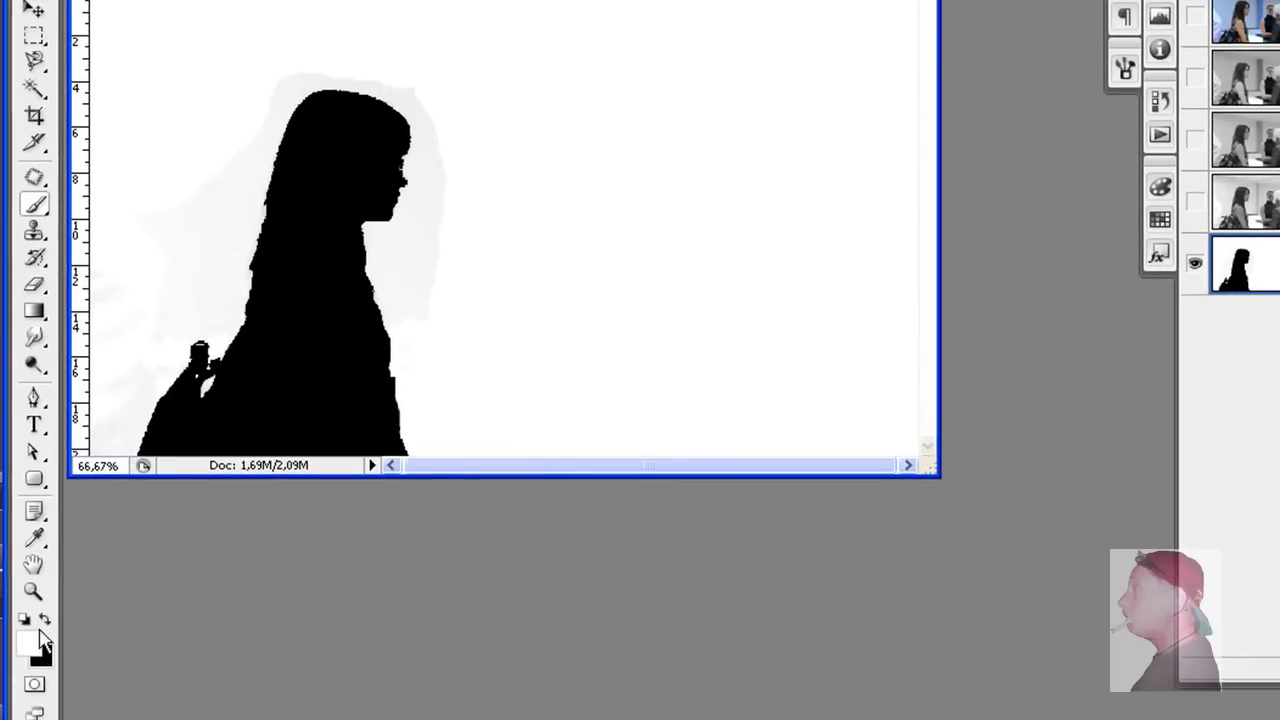
pyautogui.click(45, 620)
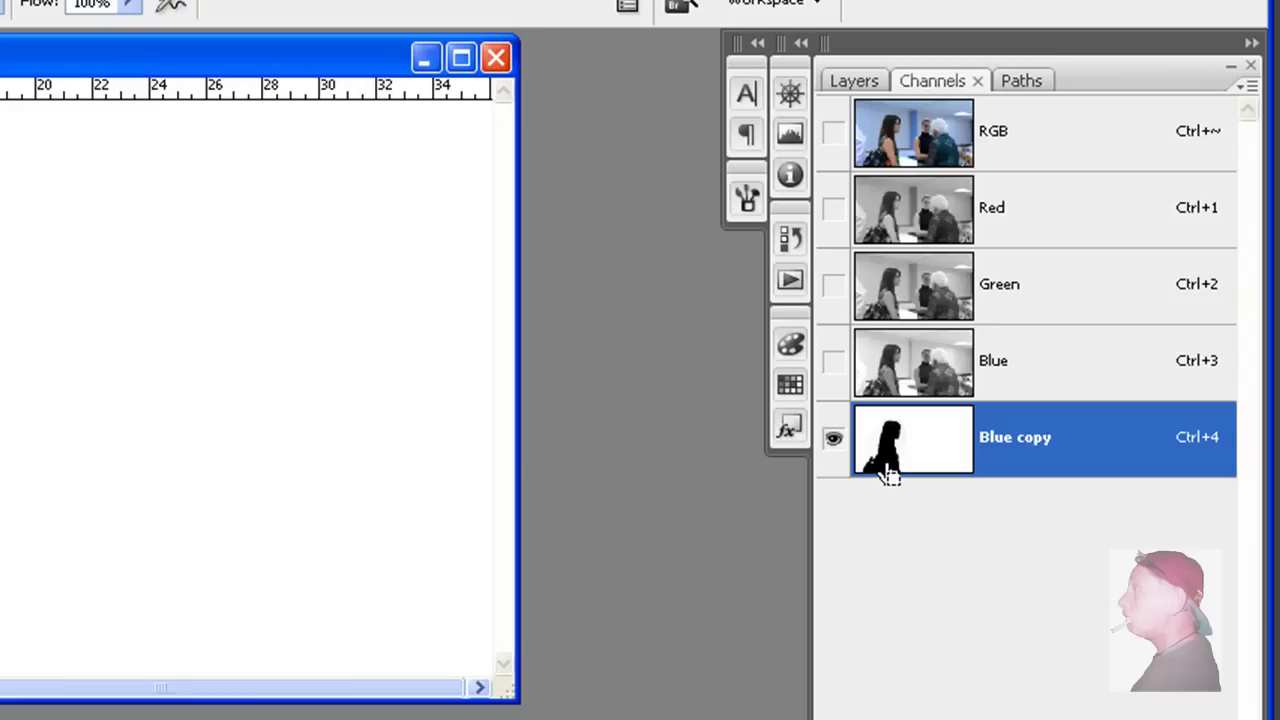
# Load Blue copy as a selection and return to the full-colour RGB view and Layers
pyautogui.keyDown('ctrl'); pyautogui.click(888, 474); pyautogui.keyUp('ctrl')
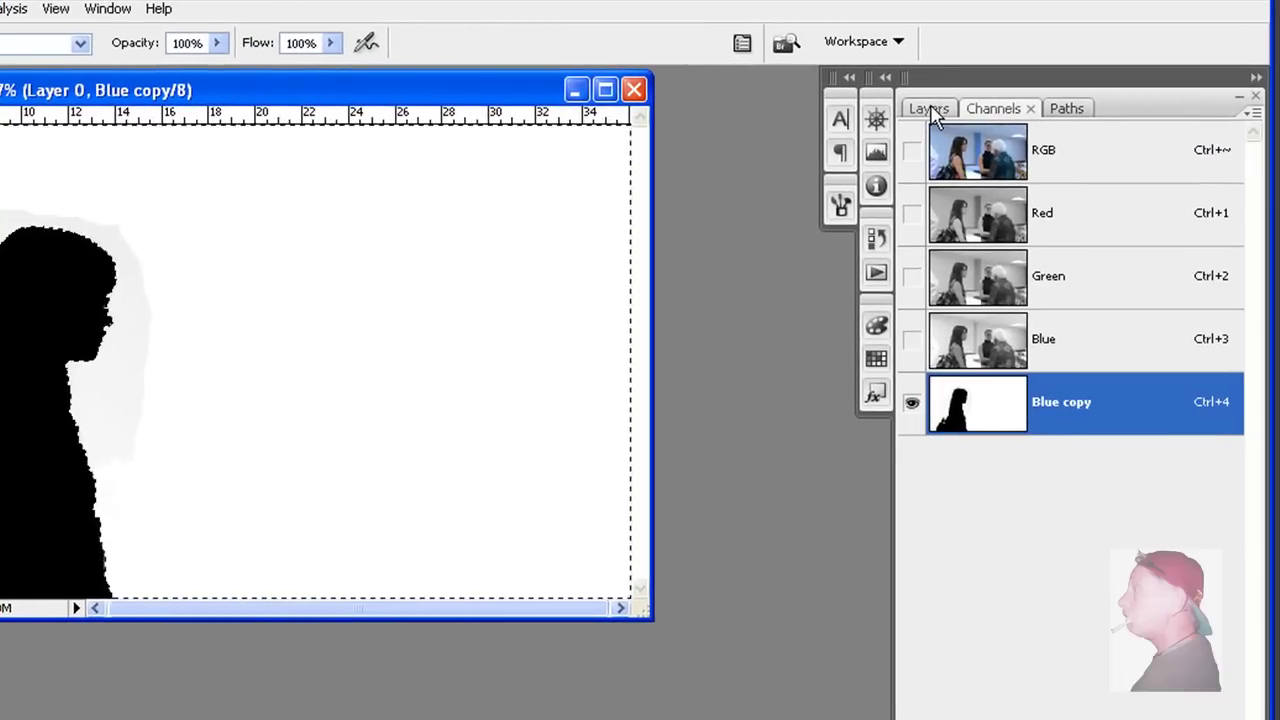
pyautogui.click(911, 152)
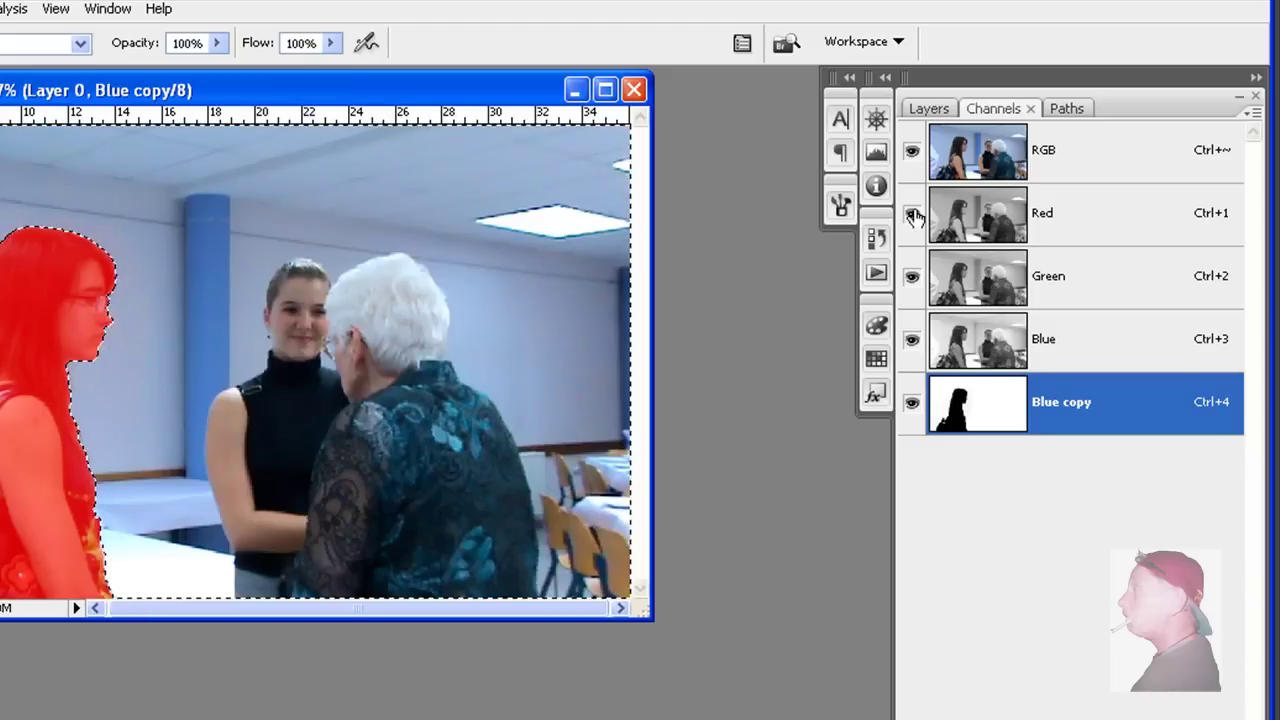
pyautogui.click(911, 402)
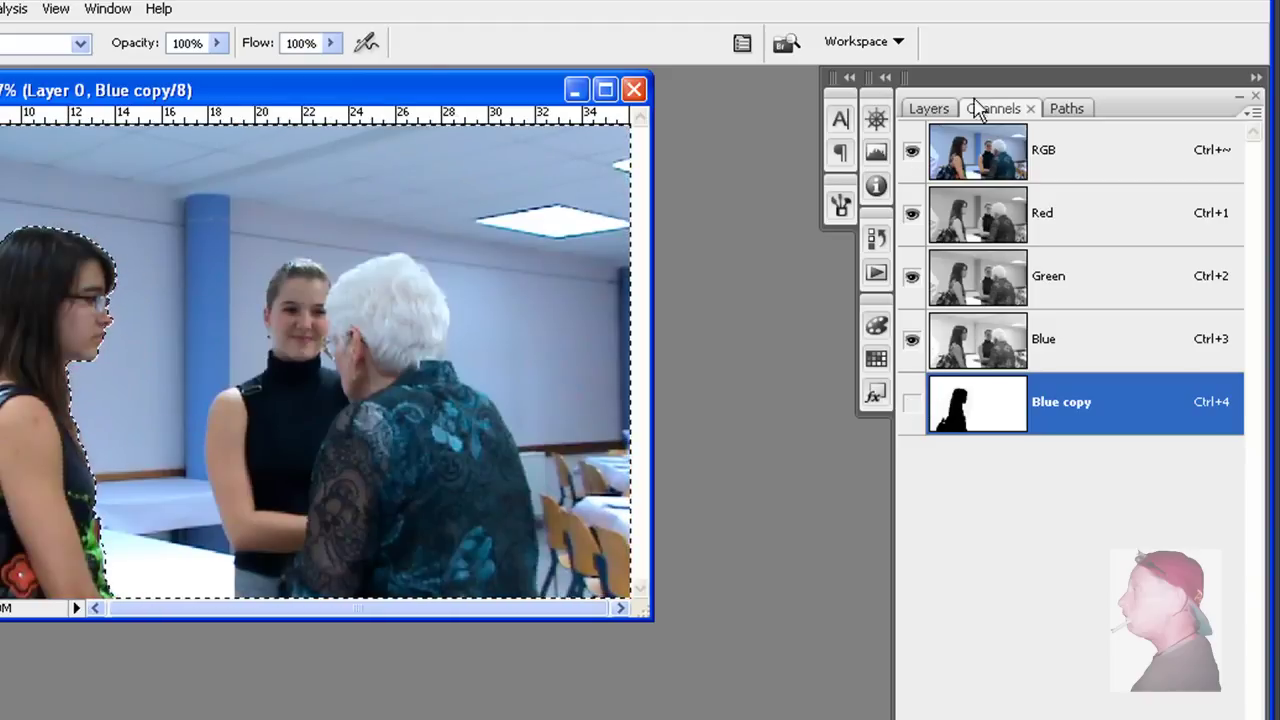
pyautogui.click(930, 108)
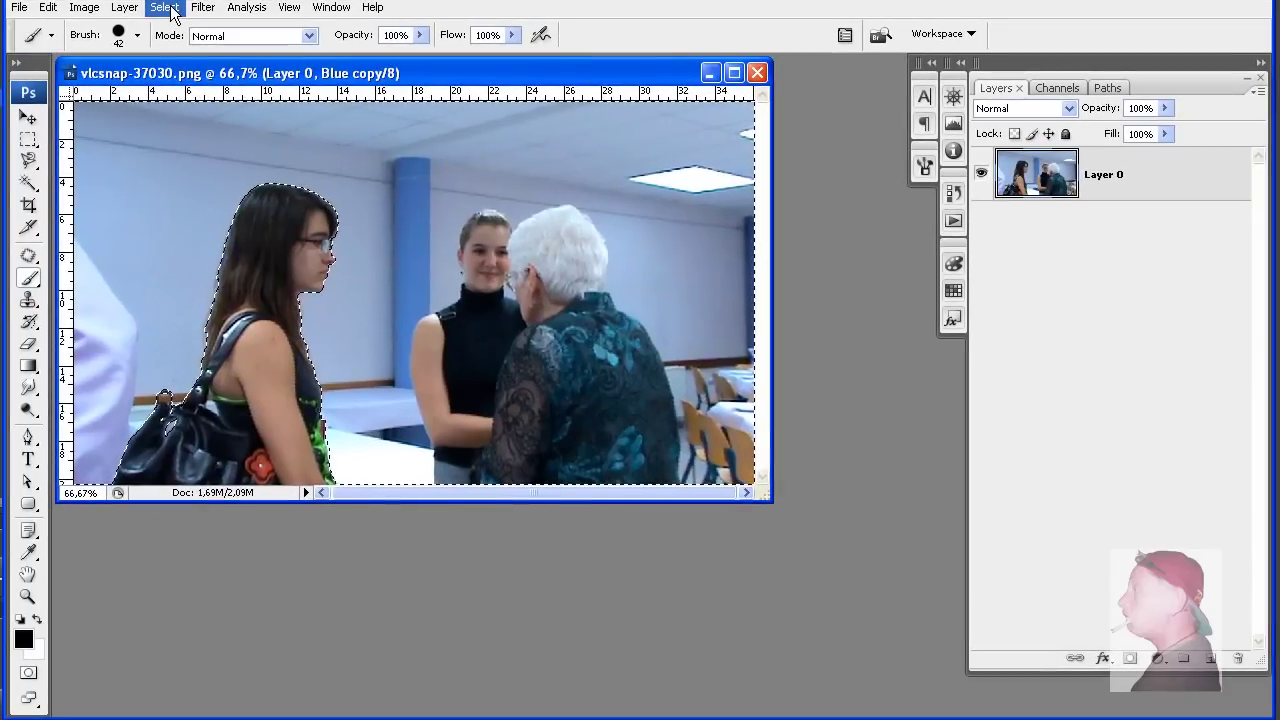
# Invert the selection and add a layer mask to Layer 0 isolating the girl
pyautogui.click(166, 8)
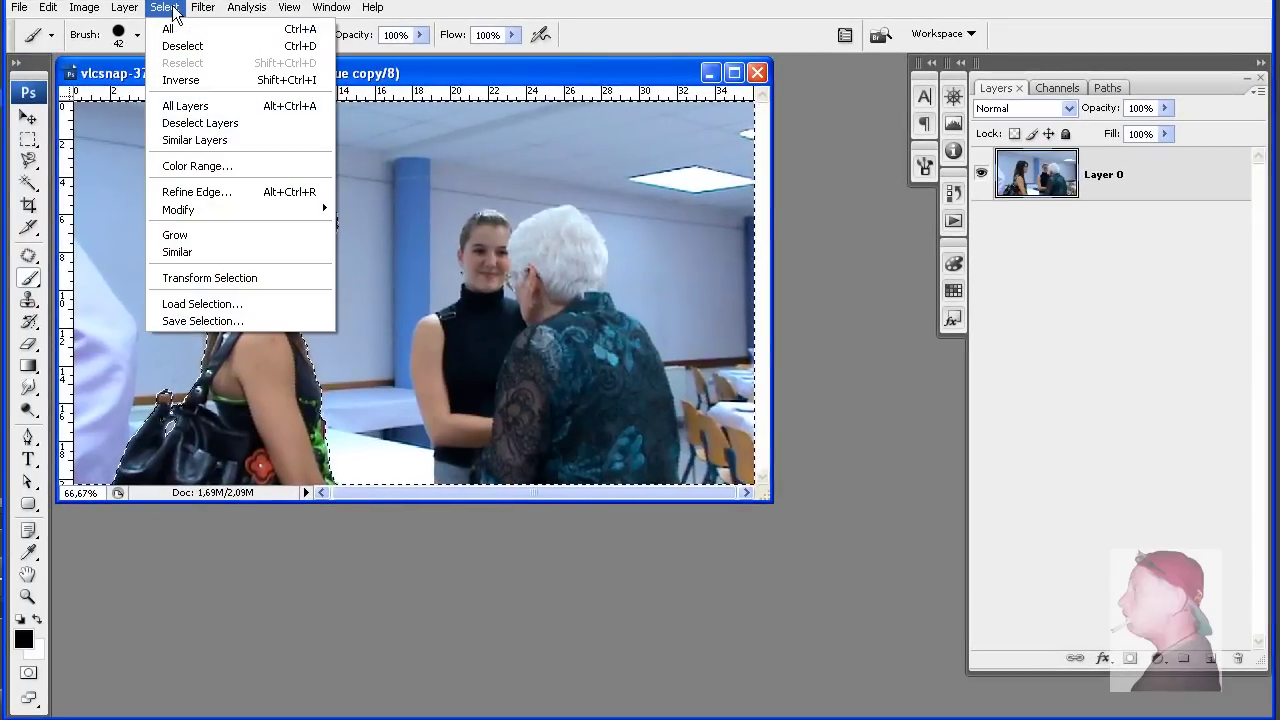
pyautogui.click(193, 82)
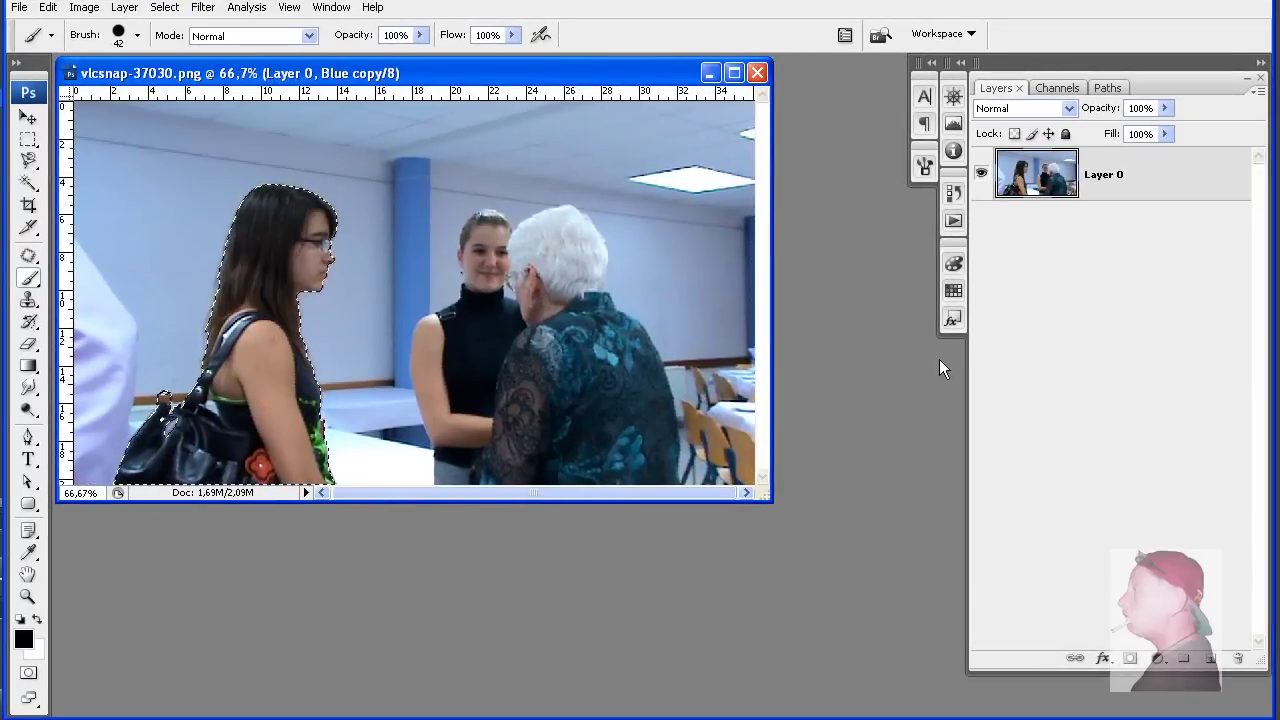
pyautogui.click(1129, 660)
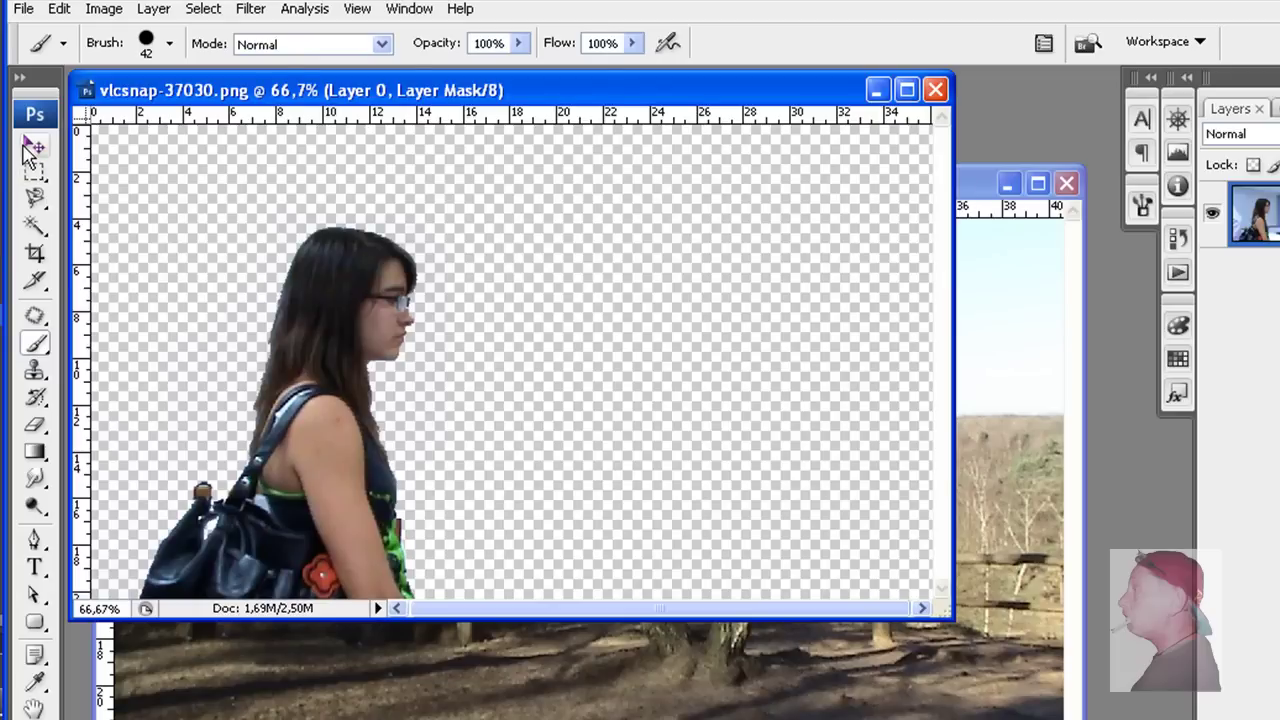
# Move the girl into DSC00061.jpg, accept the profile conversion, and position her left of the birches
pyautogui.click(30, 150)
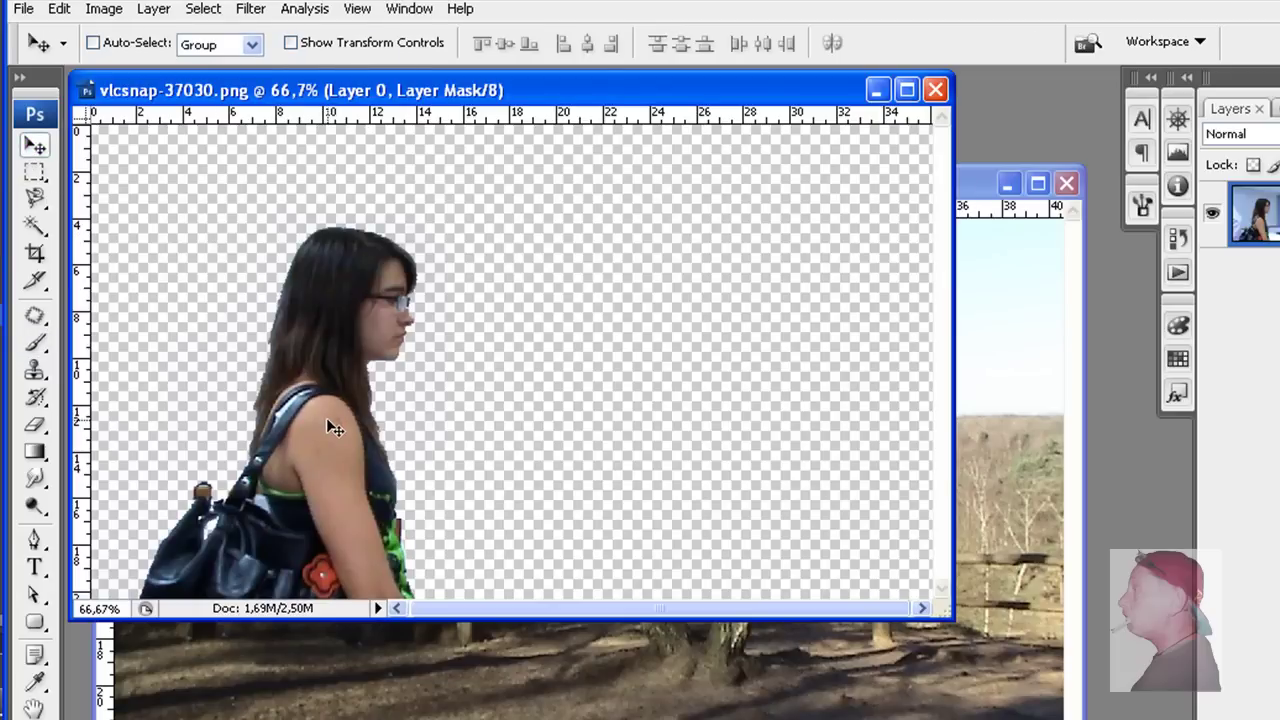
pyautogui.moveTo(326, 417); pyautogui.dragTo(660, 620)
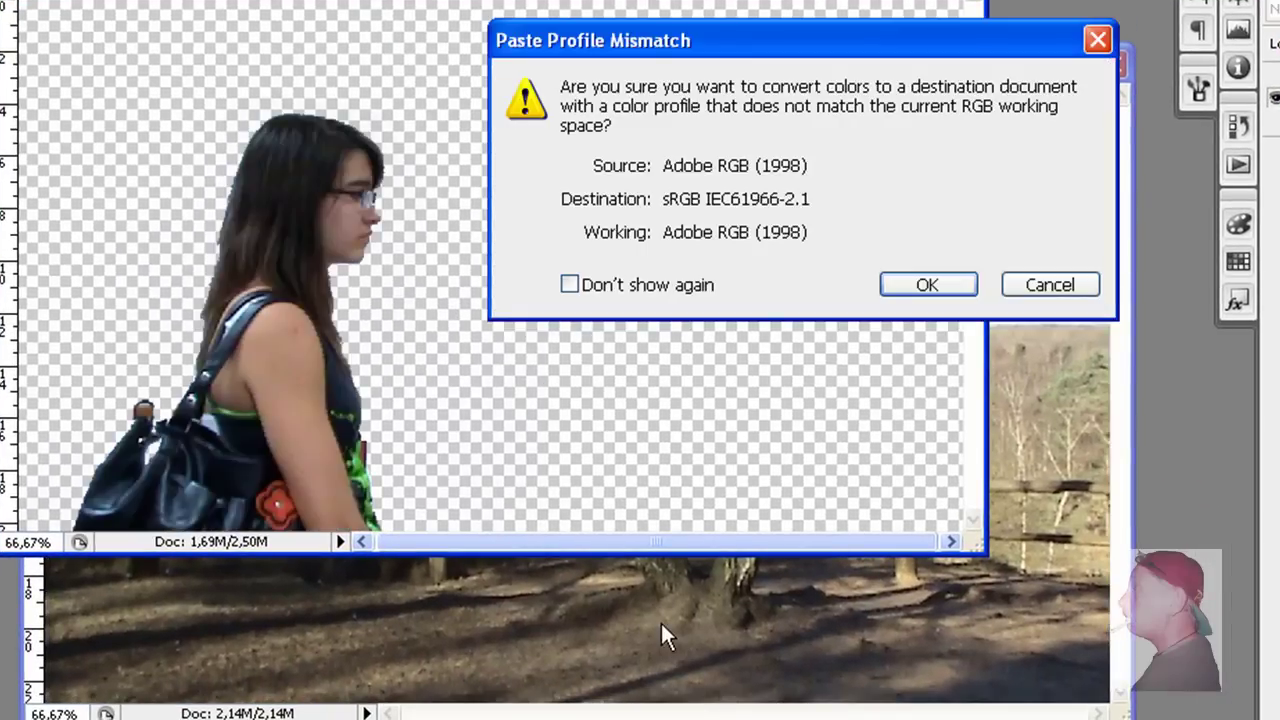
pyautogui.click(960, 283)
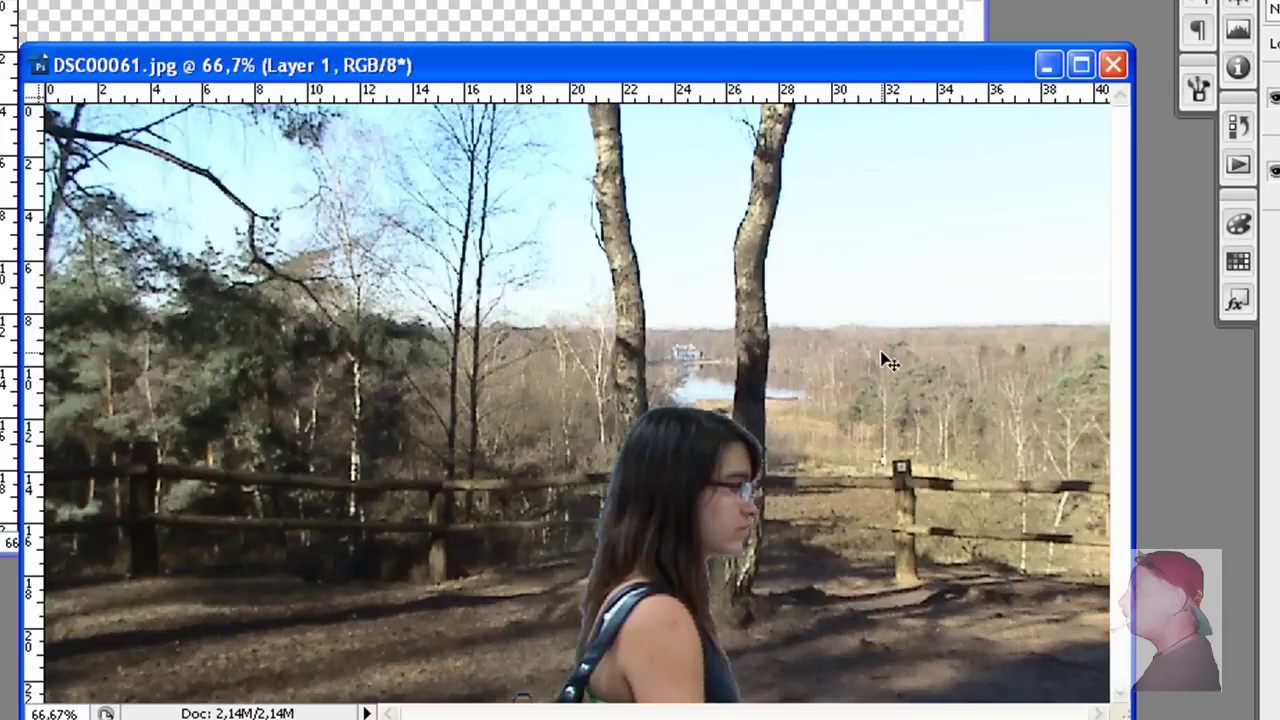
pyautogui.moveTo(689, 656); pyautogui.dragTo(349, 462)
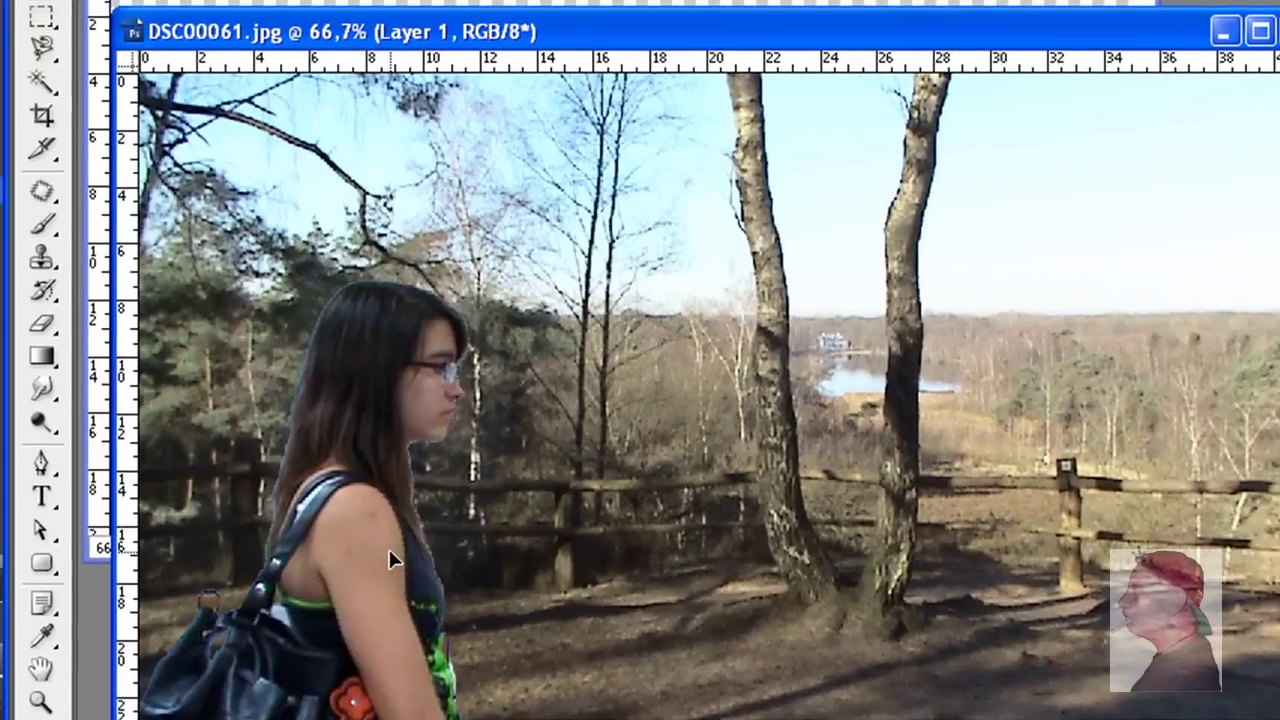
pyautogui.moveTo(389, 549); pyautogui.dragTo(489, 568)
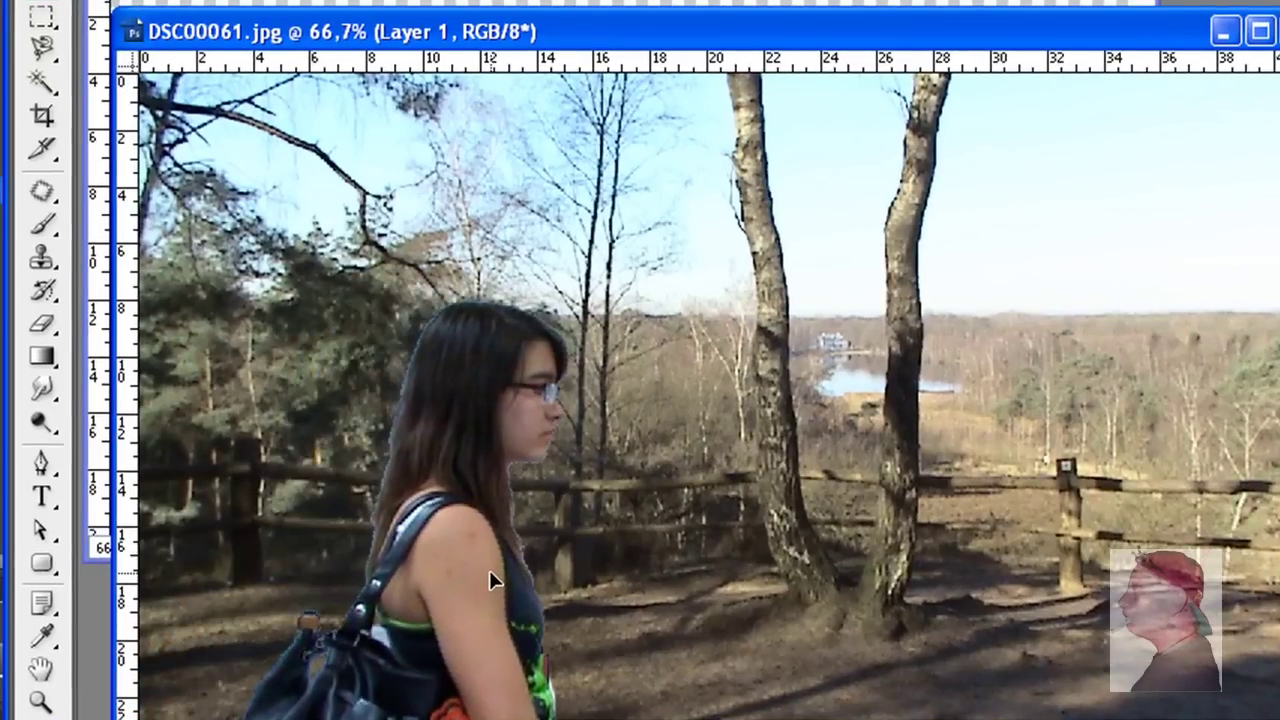
pyautogui.press('Up')
pyautogui.press('Up')
pyautogui.press('Up')
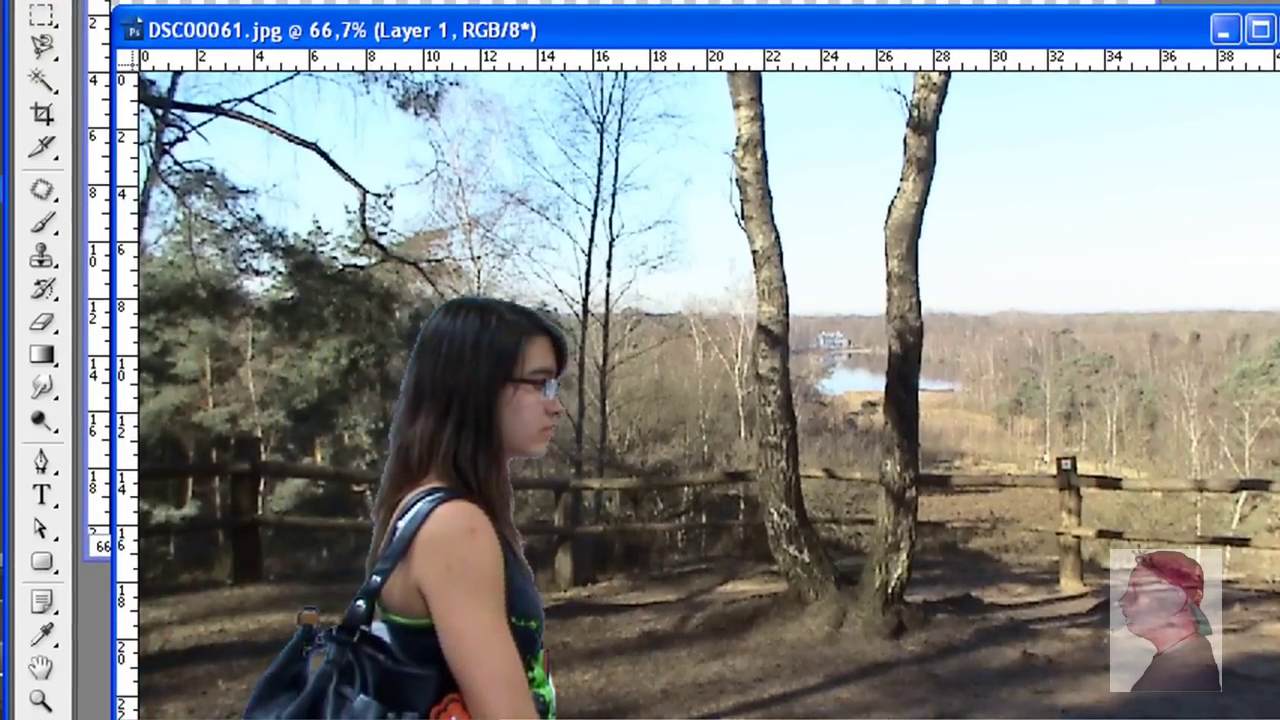